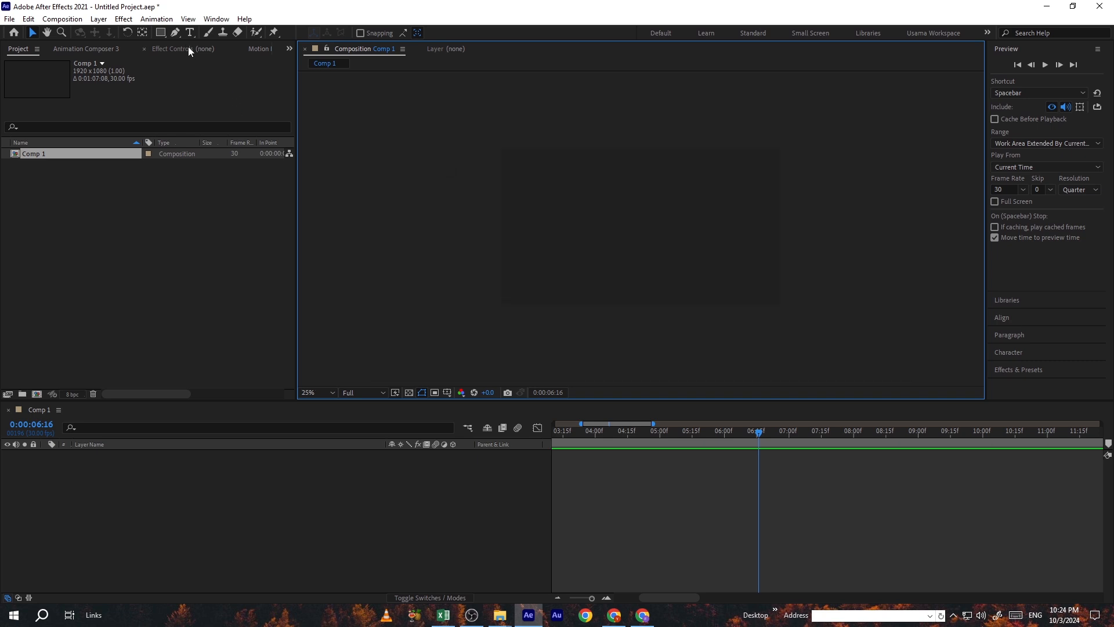
Step: Draw a tall, narrow blue rectangle extending past the composition's upper and lower edges, right of centre
{"action": "left_click", "coordinate": [161, 32]}
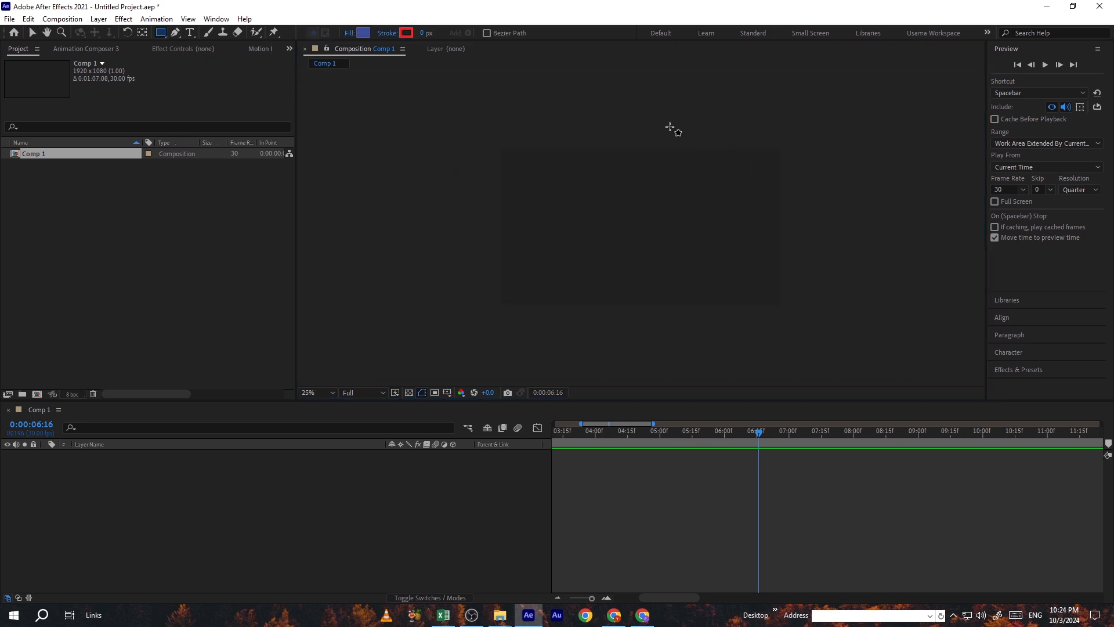
{"action": "left_click_drag", "start_coordinate": [670, 127], "coordinate": [709, 372]}
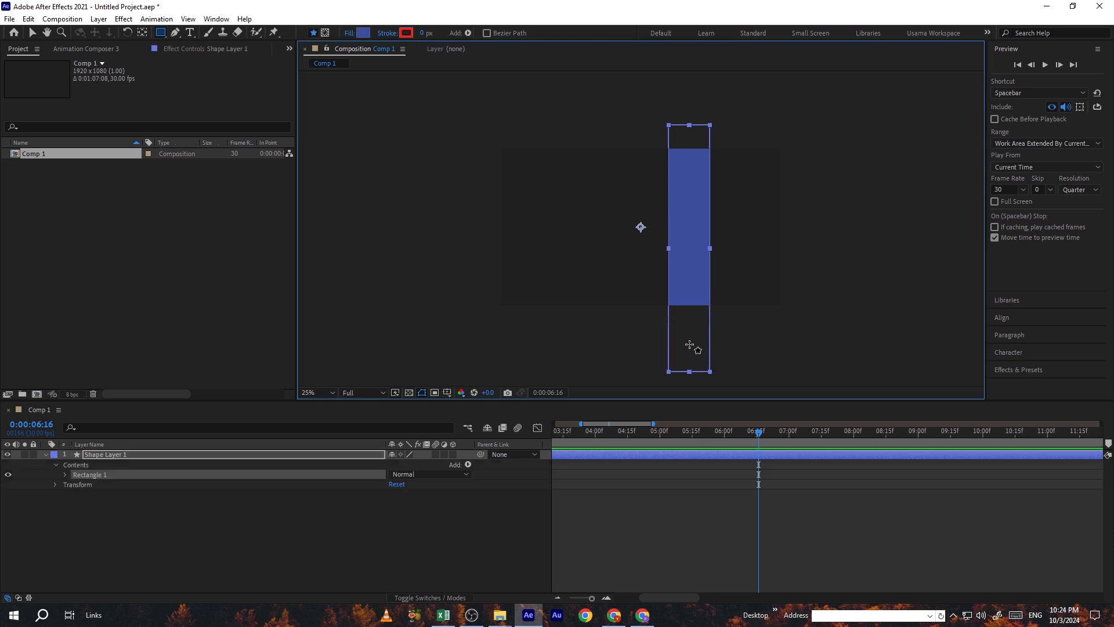
{"action": "left_click", "coordinate": [32, 33]}
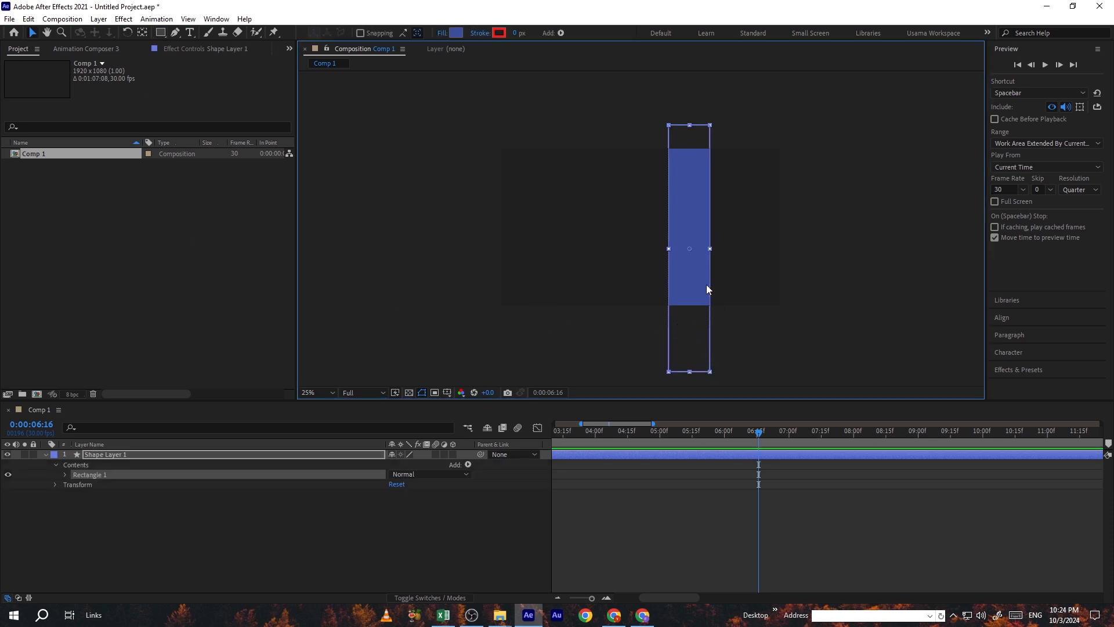
{"action": "left_click_drag", "start_coordinate": [707, 288], "coordinate": [704, 262]}
{"action": "left_click", "coordinate": [632, 336]}
{"action": "left_click", "coordinate": [683, 283]}
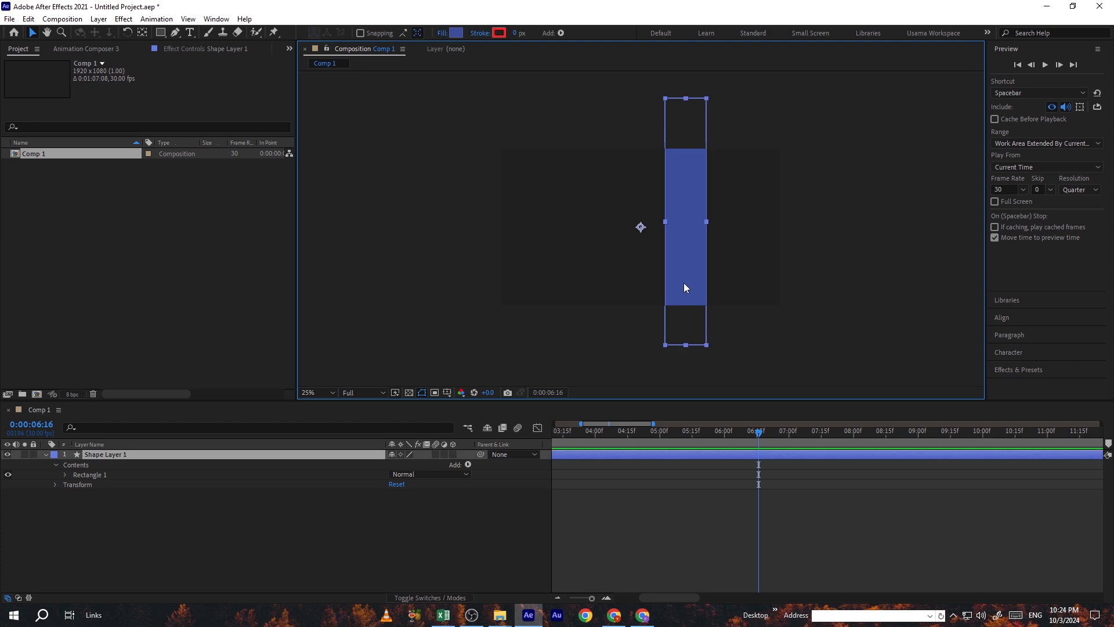
Step: Centre the rectangle's anchor point in its content and move the rectangle to the composition's right edge
{"action": "key", "text": "ctrl+alt+Home"}
{"action": "left_click_drag", "start_coordinate": [683, 287], "coordinate": [768, 243]}
{"action": "scroll", "coordinate": [754, 268], "scroll_direction": "up", "scroll_amount": 1}
{"action": "scroll", "coordinate": [863, 258], "scroll_direction": "down", "scroll_amount": 1}
{"action": "left_click", "coordinate": [663, 323]}
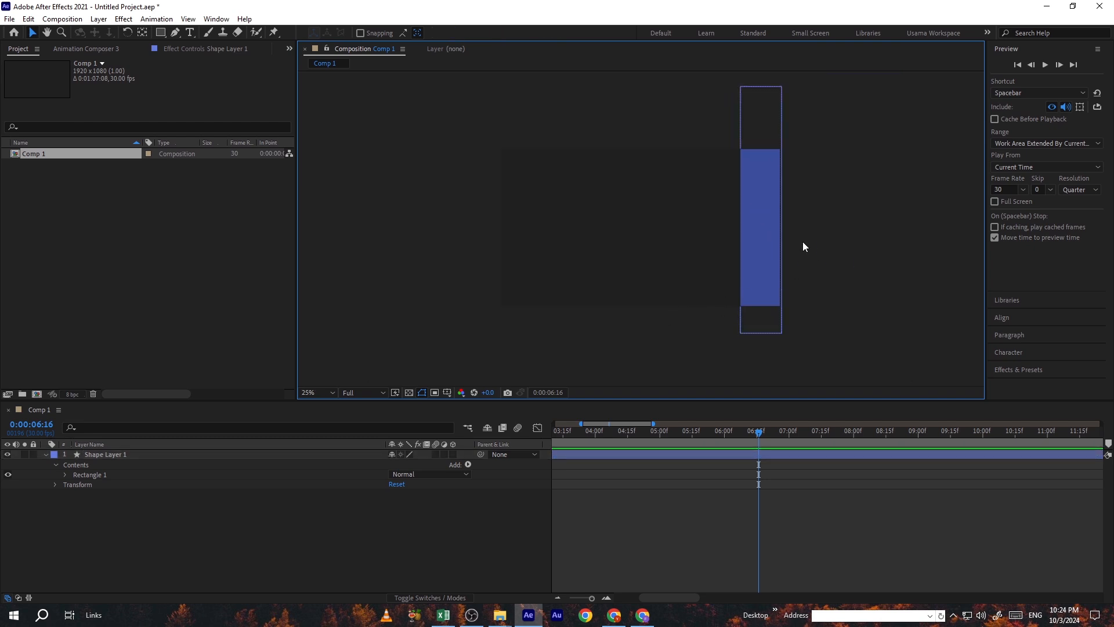
Step: Tilt the rectangle counter-clockwise and shift it up towards the composition's upper edge
{"action": "left_click", "coordinate": [767, 235]}
{"action": "key", "text": "shift+KP_Subtract"}
{"action": "key", "text": "shift+KP_Subtract"}
{"action": "key", "text": "shift+KP_Subtract"}
{"action": "key", "text": "shift+KP_Subtract"}
{"action": "key", "text": "shift+KP_Subtract"}
{"action": "key", "text": "shift+KP_Subtract"}
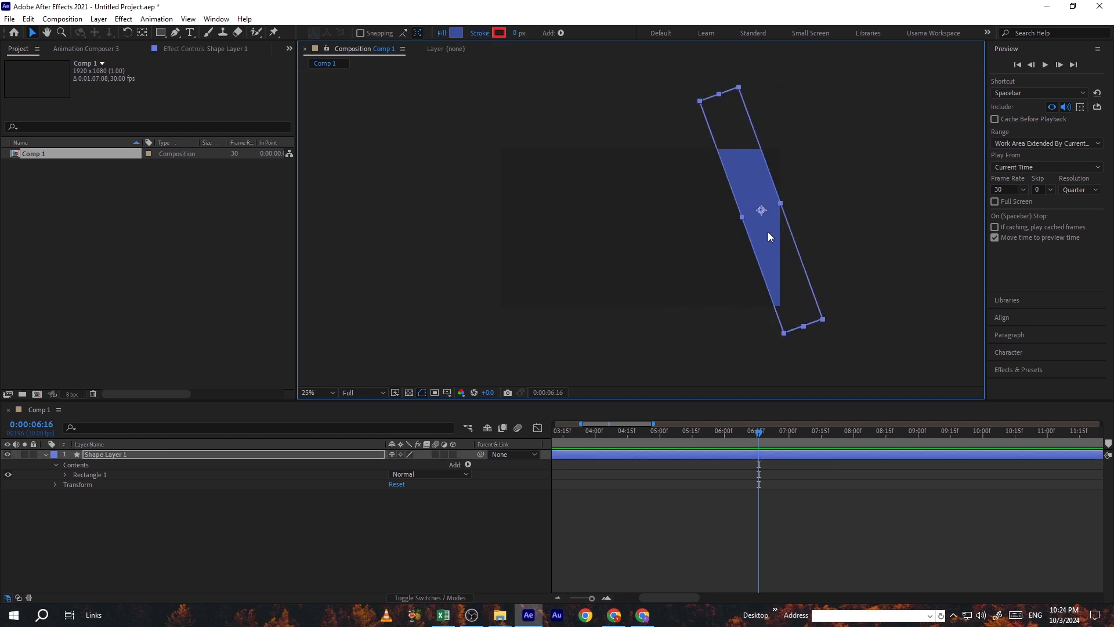
{"action": "key", "text": "shift+Up"}
{"action": "key", "text": "shift+Up"}
{"action": "key", "text": "shift+Up"}
{"action": "key", "text": "shift+Up"}
{"action": "key", "text": "shift+Up"}
{"action": "key", "text": "shift+Up"}
{"action": "key", "text": "shift+Up"}
{"action": "key", "text": "shift+Up"}
{"action": "key", "text": "shift+Up"}
{"action": "key", "text": "shift+Up"}
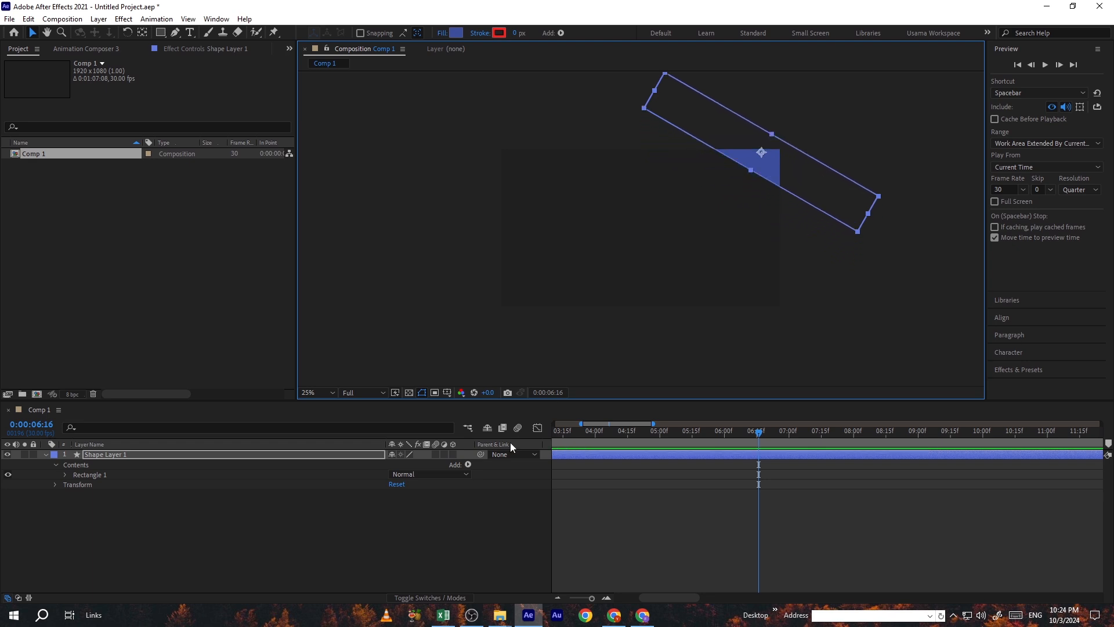
Step: Set the rectangle's rotation to -33° and position it across the composition's upper-right corner
{"action": "key", "text": "r"}
{"action": "left_click_drag", "start_coordinate": [409, 465], "coordinate": [420, 456]}
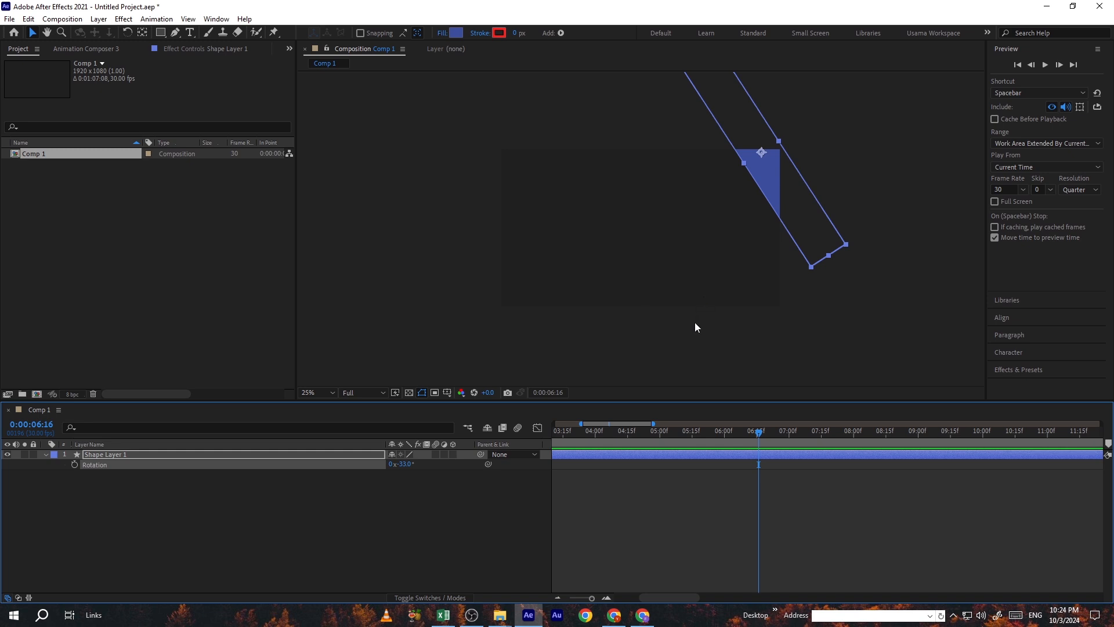
{"action": "left_click_drag", "start_coordinate": [762, 173], "coordinate": [778, 199]}
{"action": "left_click", "coordinate": [775, 199]}
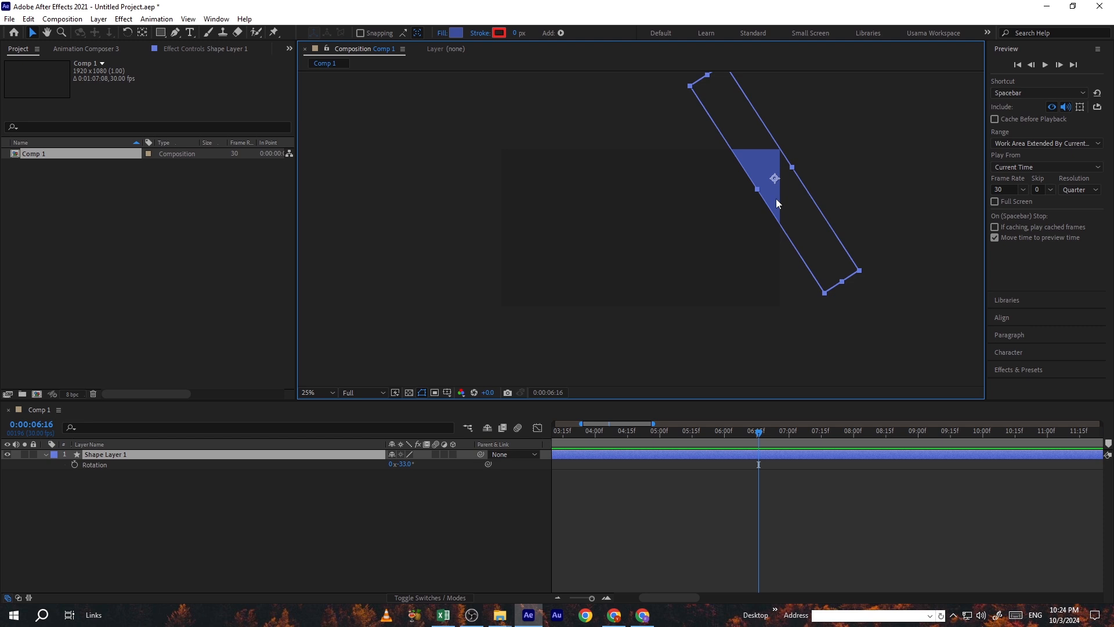
Step: Duplicate the diagonal stripe and place the copy alongside it on its lower-left side
{"action": "key", "text": "ctrl+d"}
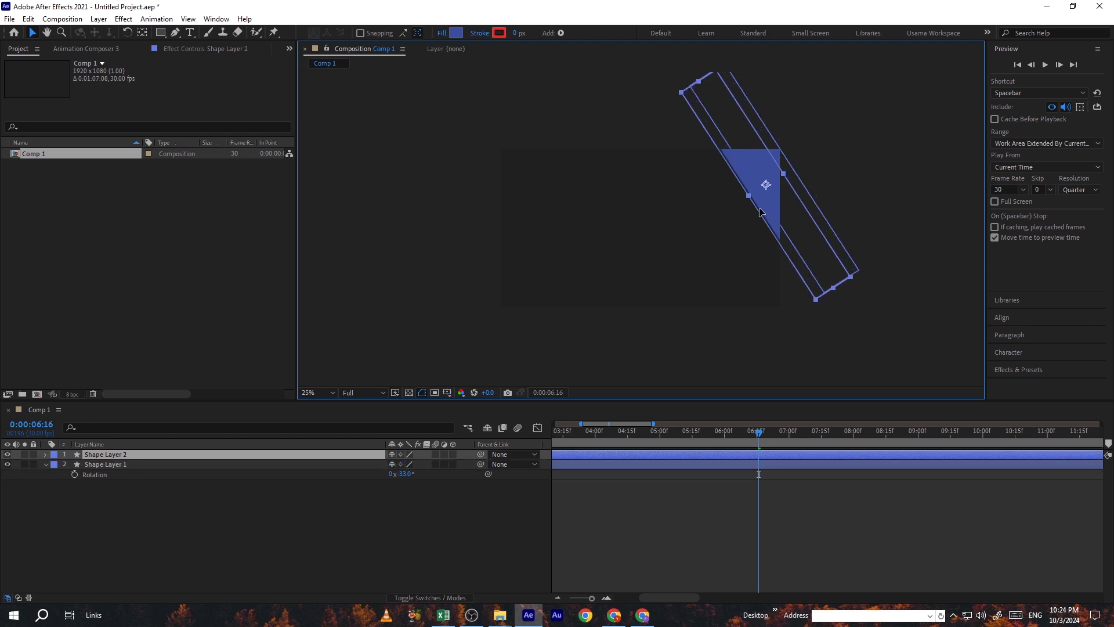
{"action": "left_click_drag", "start_coordinate": [777, 202], "coordinate": [747, 226]}
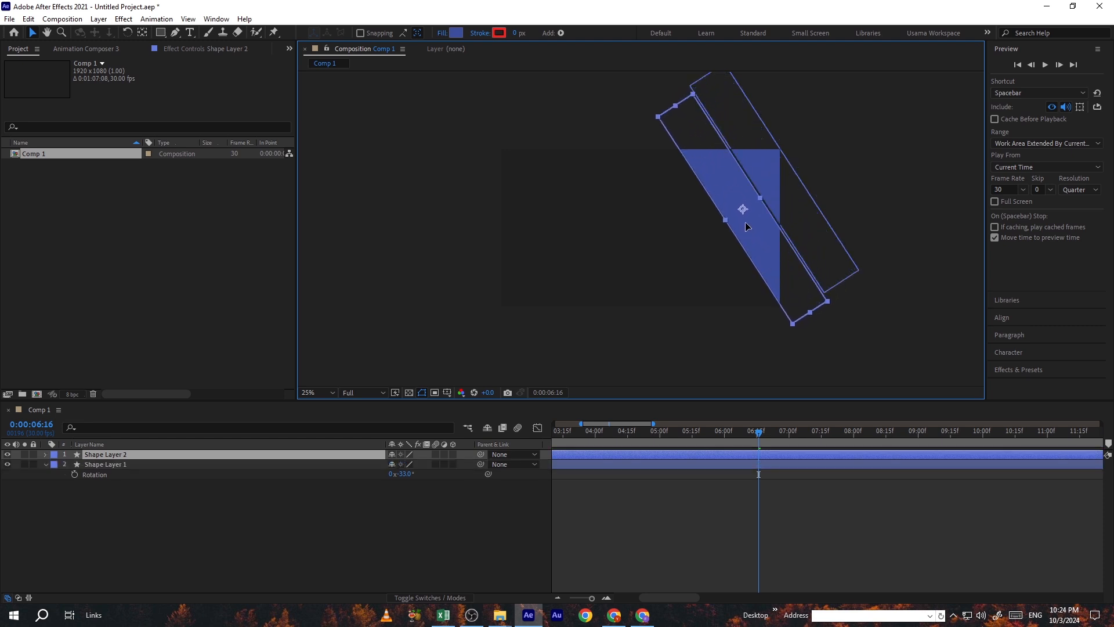
{"action": "left_click", "coordinate": [723, 286]}
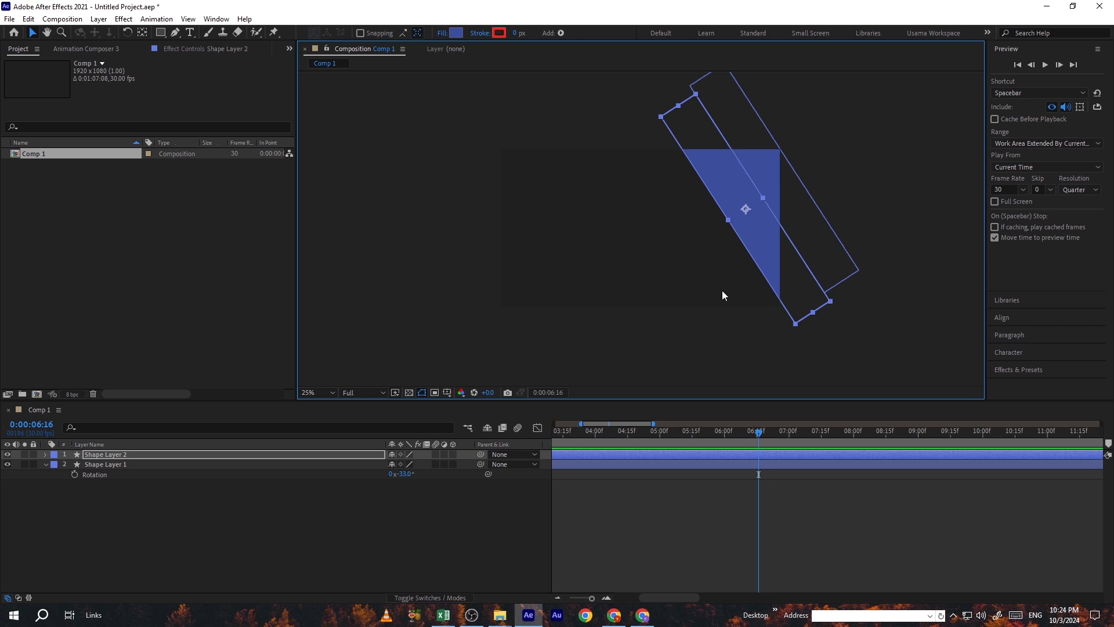
Step: Change the duplicated stripe's fill to the lighter grey-blue 5E6B9F
{"action": "left_click", "coordinate": [739, 234]}
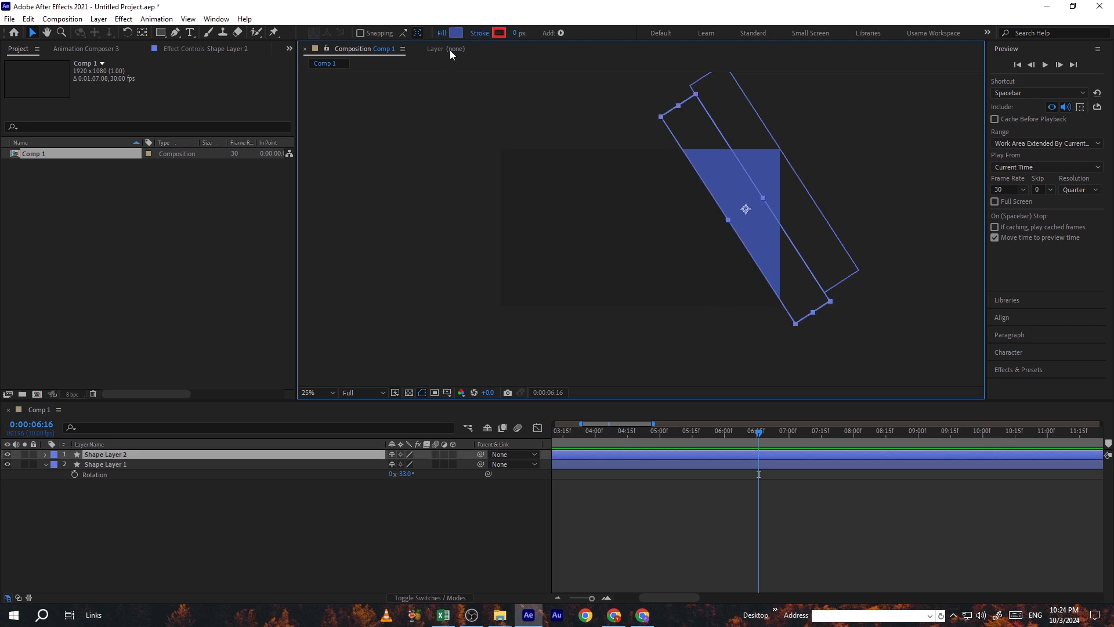
{"action": "left_click", "coordinate": [456, 33]}
{"action": "left_click", "coordinate": [90, 254]}
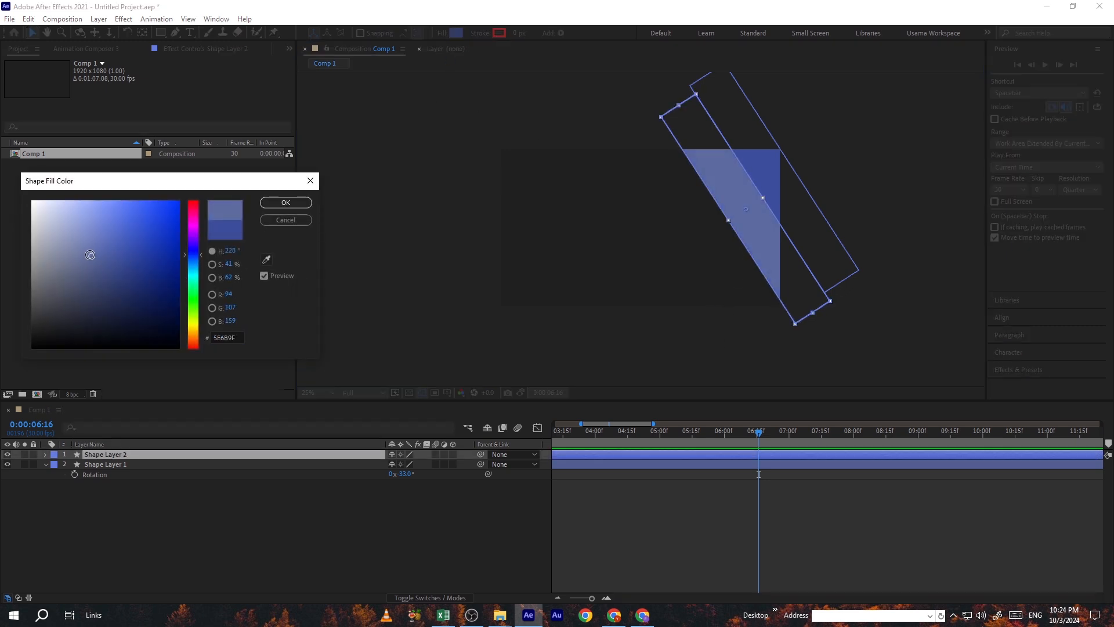
{"action": "left_click", "coordinate": [276, 204]}
{"action": "left_click", "coordinate": [439, 293]}
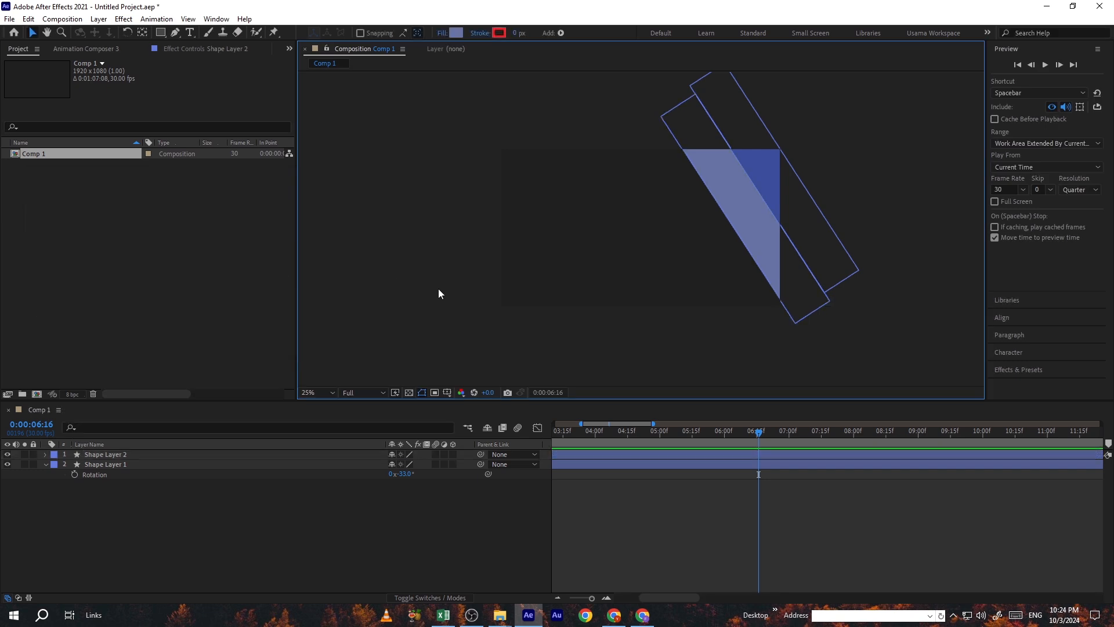
Step: Nudge the light stripe so it slightly overlaps the dark one and send it below Shape Layer 1 in the layer order
{"action": "left_click_drag", "start_coordinate": [747, 213], "coordinate": [749, 211]}
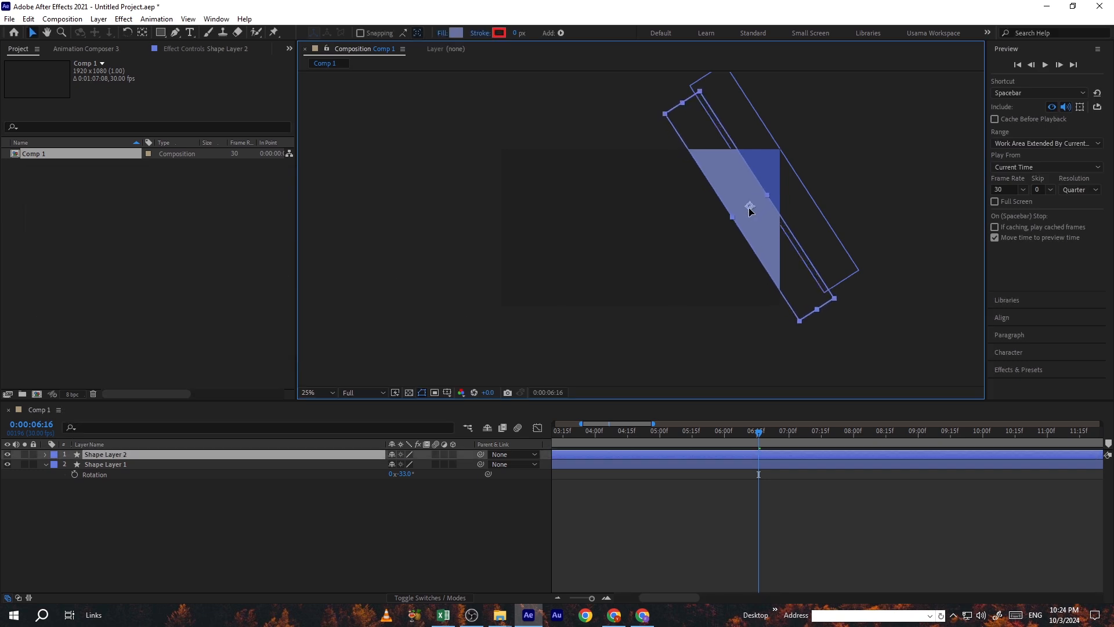
{"action": "left_click", "coordinate": [96, 456]}
{"action": "key", "text": "ctrl+["}
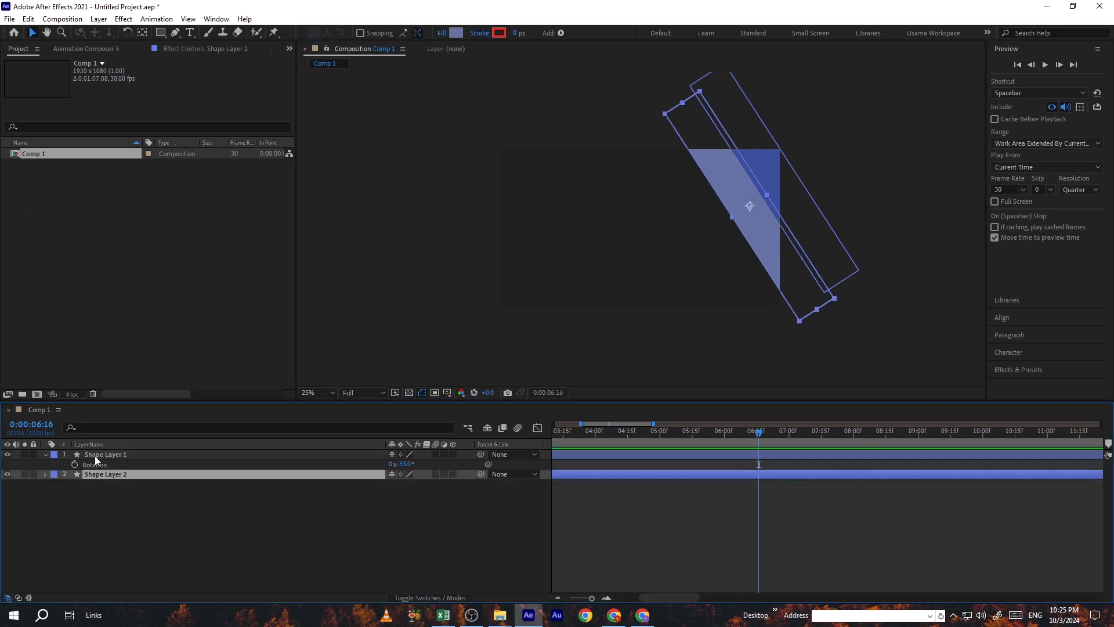
{"action": "left_click", "coordinate": [584, 382]}
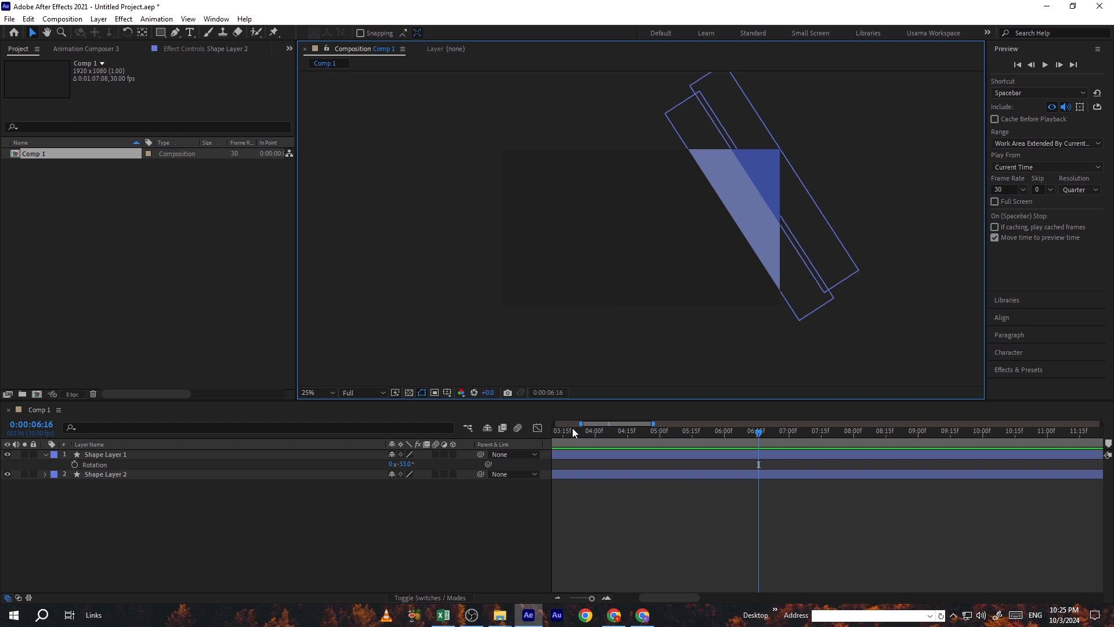
Step: Duplicate the light stripe and place the copy further to the lower left, leaving a gap for another stripe
{"action": "left_click_drag", "start_coordinate": [763, 436], "coordinate": [703, 432]}
{"action": "left_click", "coordinate": [740, 225]}
{"action": "key", "text": "ctrl+d"}
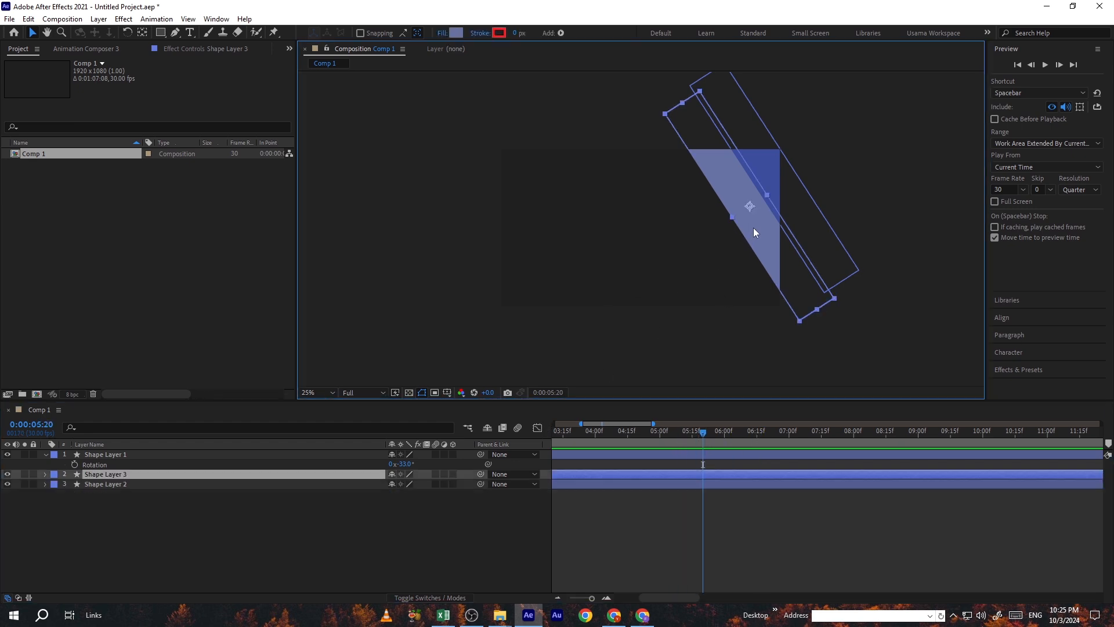
{"action": "left_click_drag", "start_coordinate": [753, 227], "coordinate": [660, 279]}
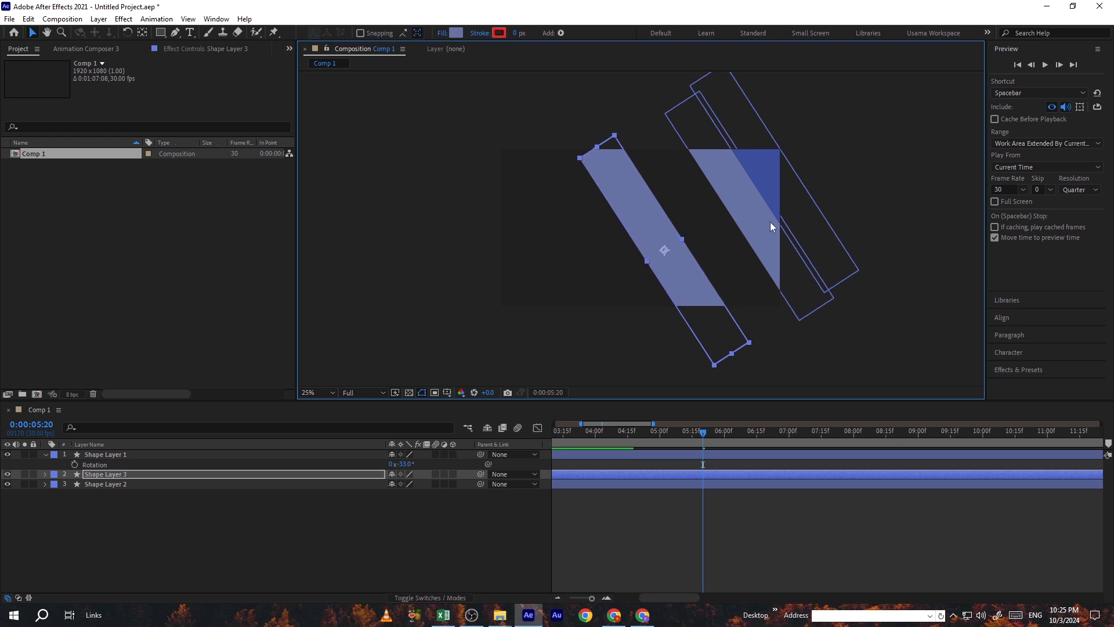
Step: Duplicate the dark blue stripe and place the copy between the two light stripes
{"action": "left_click", "coordinate": [786, 216]}
{"action": "key", "text": "ctrl+d"}
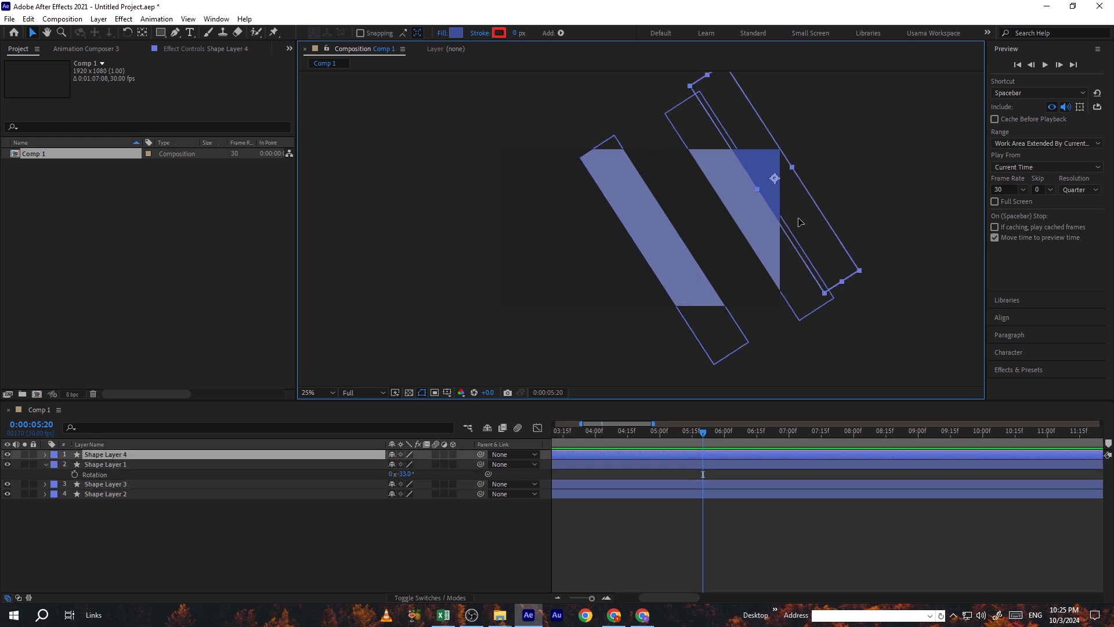
{"action": "left_click_drag", "start_coordinate": [806, 218], "coordinate": [747, 261]}
Step: Move the leftmost light stripe up against the neighbouring dark stripe to close the gap
{"action": "left_click", "coordinate": [677, 272]}
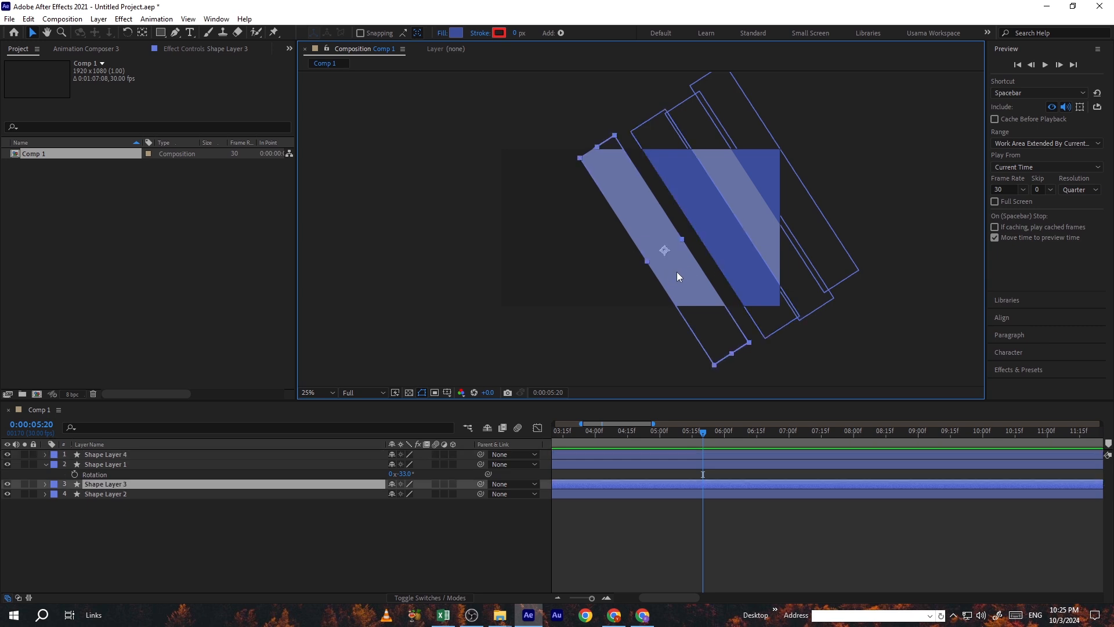
{"action": "left_click_drag", "start_coordinate": [677, 270], "coordinate": [696, 268]}
{"action": "left_click", "coordinate": [591, 290]}
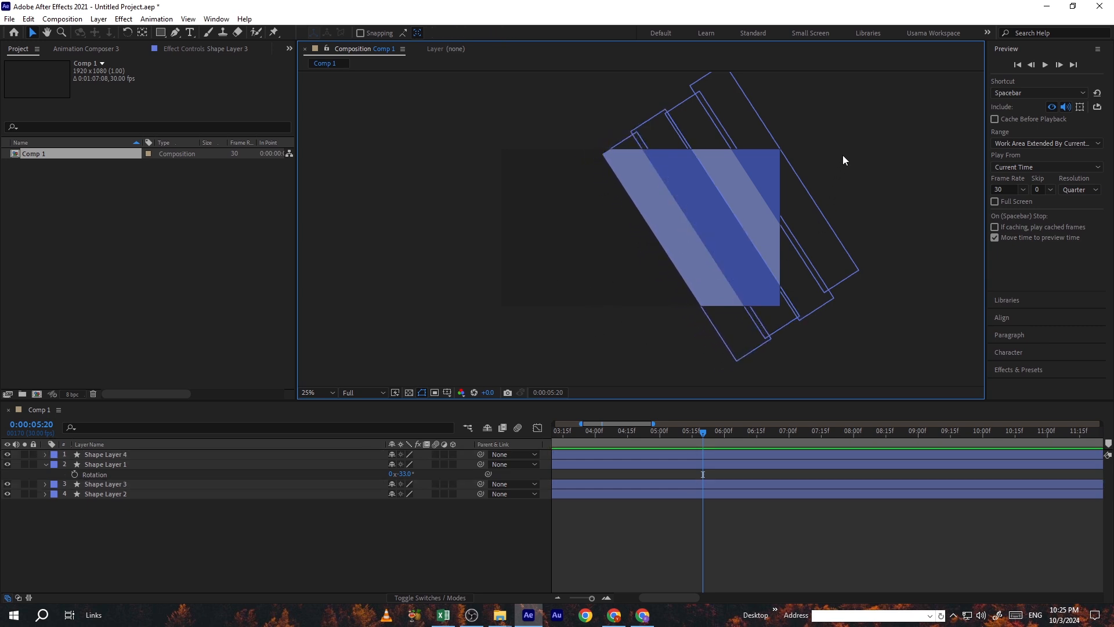
Step: Select all four stripes and nudge them together up and slightly left
{"action": "left_click_drag", "start_coordinate": [843, 155], "coordinate": [622, 354]}
{"action": "key", "text": "shift+Up"}
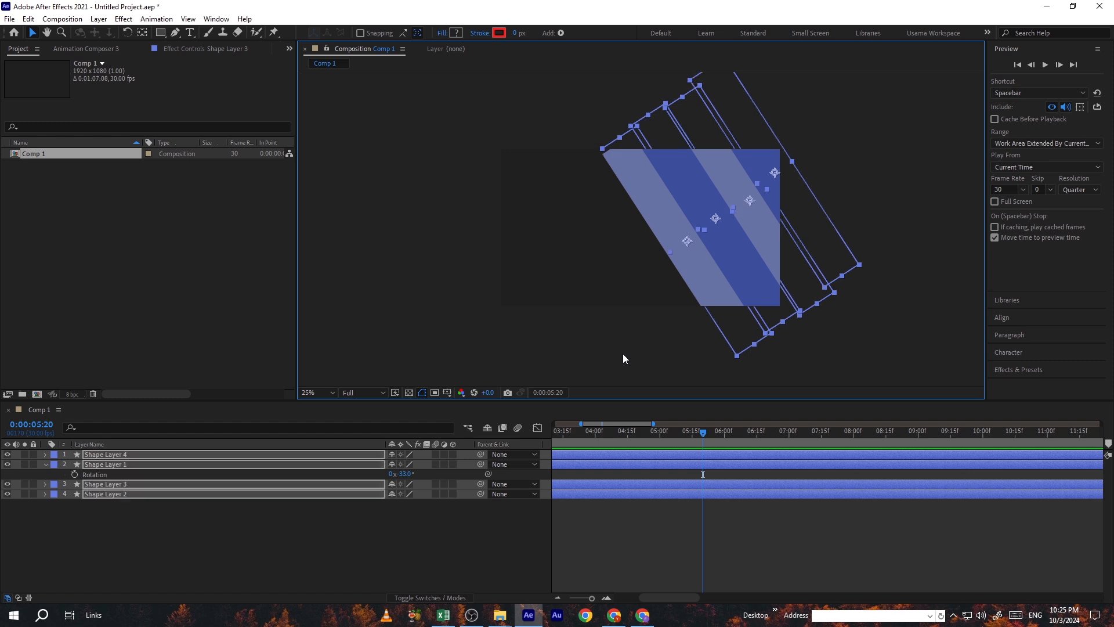
{"action": "key", "text": "shift+Left"}
{"action": "key", "text": "shift+Up"}
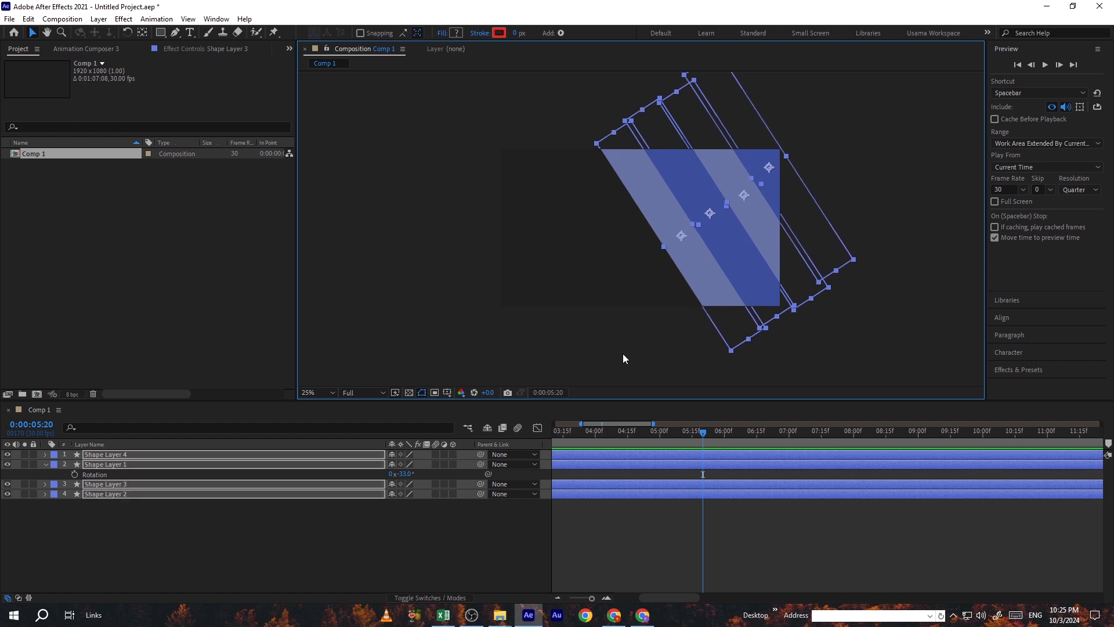
{"action": "left_click", "coordinate": [623, 354]}
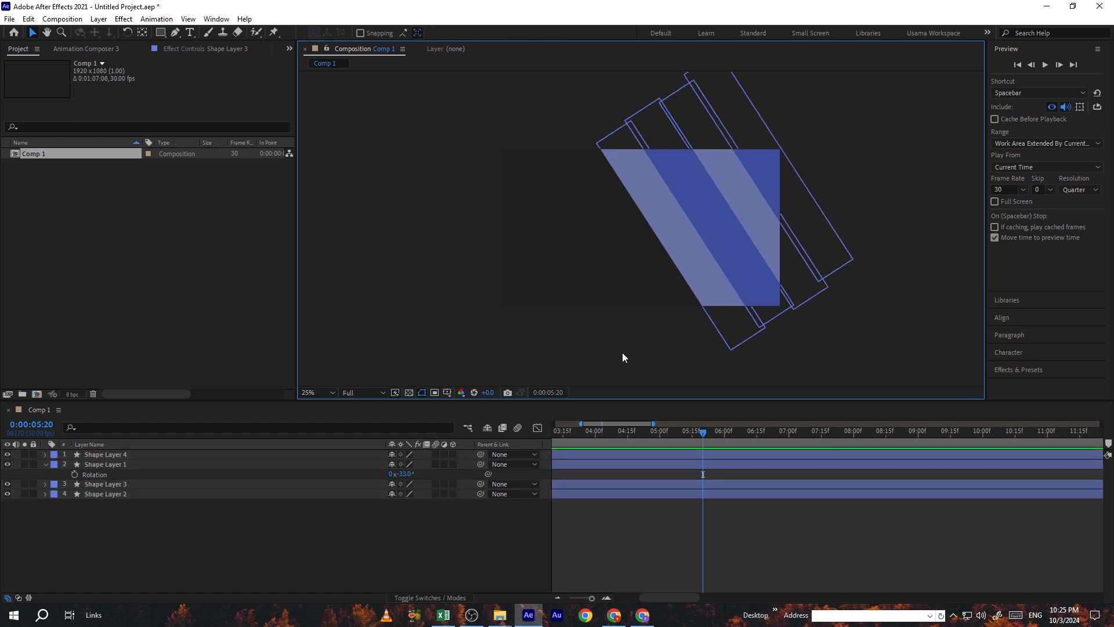
{"action": "scroll", "coordinate": [622, 353], "scroll_direction": "up", "scroll_amount": 4}
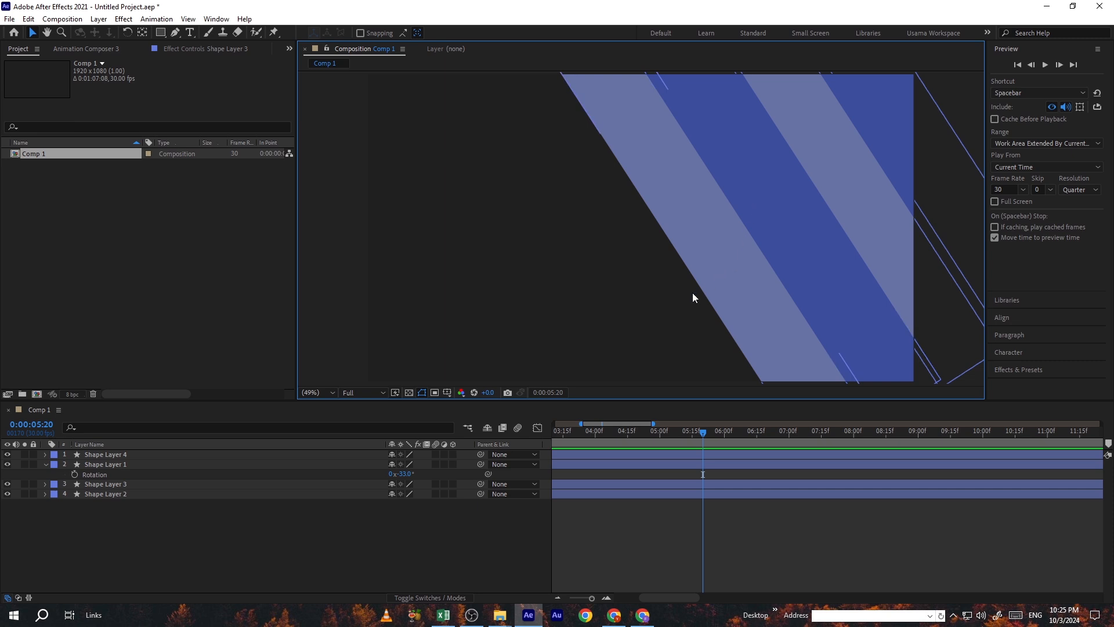
{"action": "scroll", "coordinate": [518, 321], "scroll_direction": "down", "scroll_amount": 3}
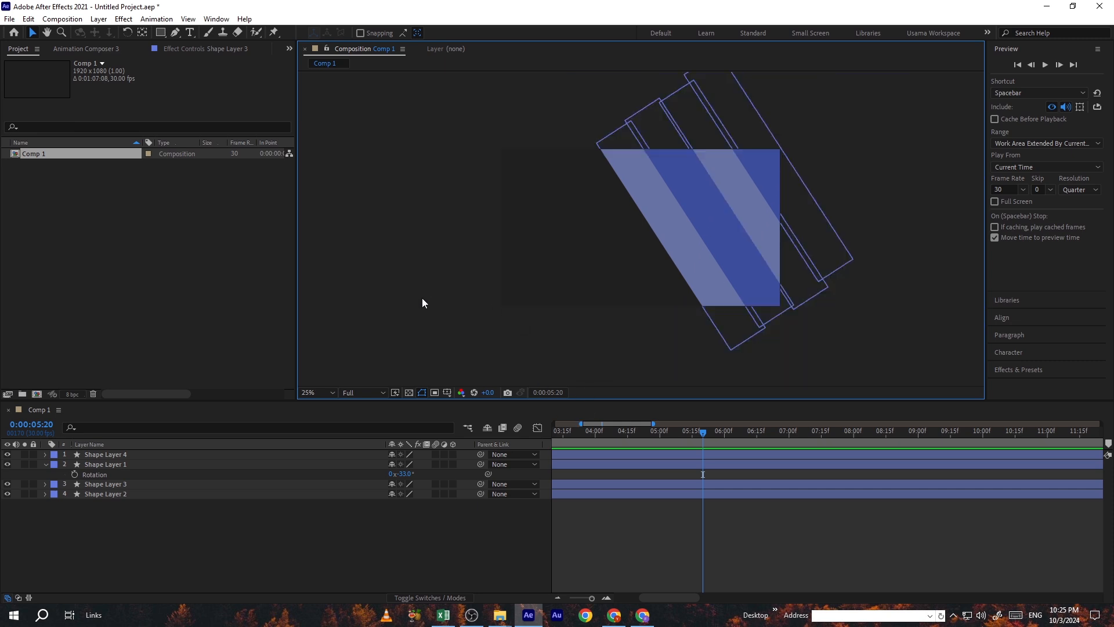
{"action": "right_click", "coordinate": [448, 256]}
{"action": "left_click", "coordinate": [412, 253]}
{"action": "left_click", "coordinate": [780, 235]}
{"action": "left_click", "coordinate": [607, 336]}
Step: Collapse Shape Layer 1's properties and parent Shape Layers 2, 3 and 4 to Shape Layer 1
{"action": "left_click", "coordinate": [46, 464]}
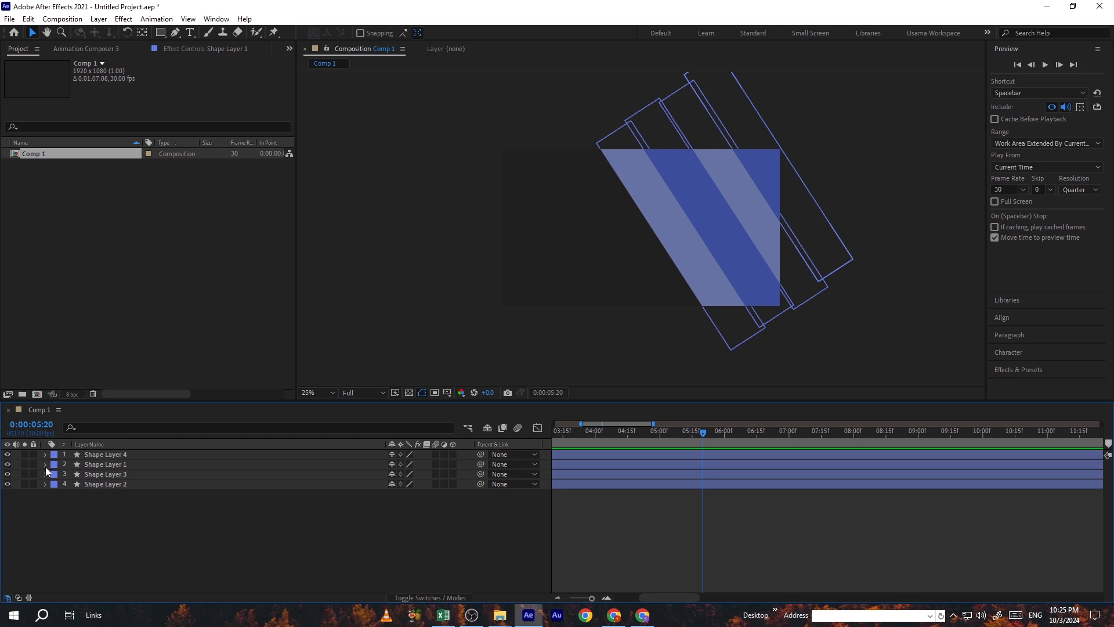
{"action": "left_click", "coordinate": [144, 474]}
{"action": "left_click", "coordinate": [130, 484], "text": "shift"}
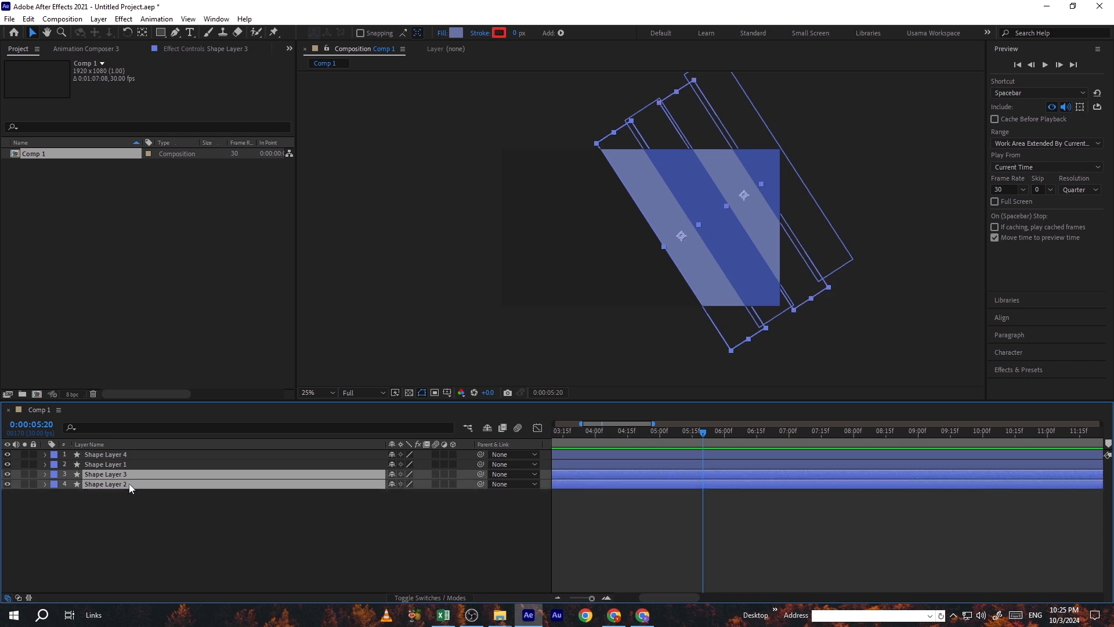
{"action": "left_click", "coordinate": [132, 453], "text": "shift"}
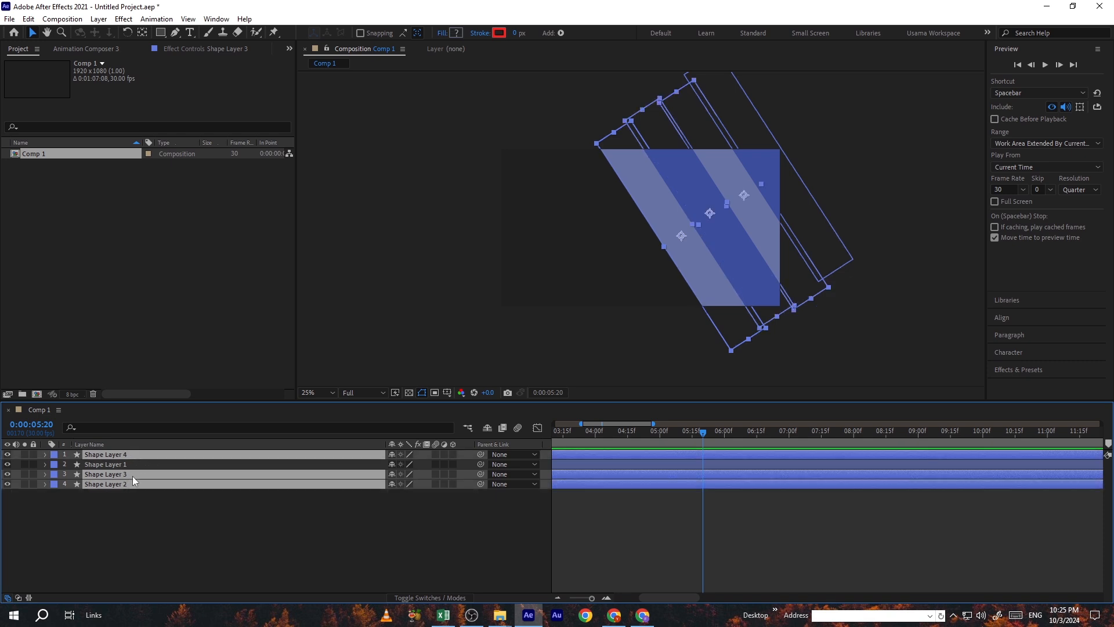
{"action": "left_click_drag", "start_coordinate": [481, 455], "coordinate": [272, 465]}
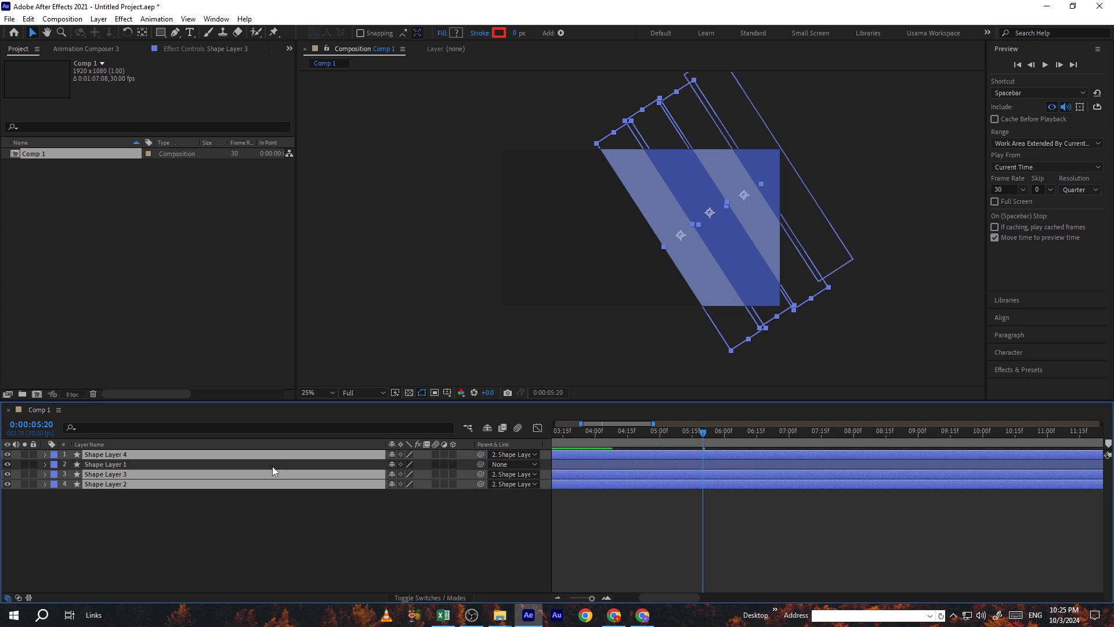
Step: Keyframe Shape Layer 1's position at 0:00:00:06, moving the stripes up and right until they are fully off-frame at 2722, -478
{"action": "left_click", "coordinate": [273, 465]}
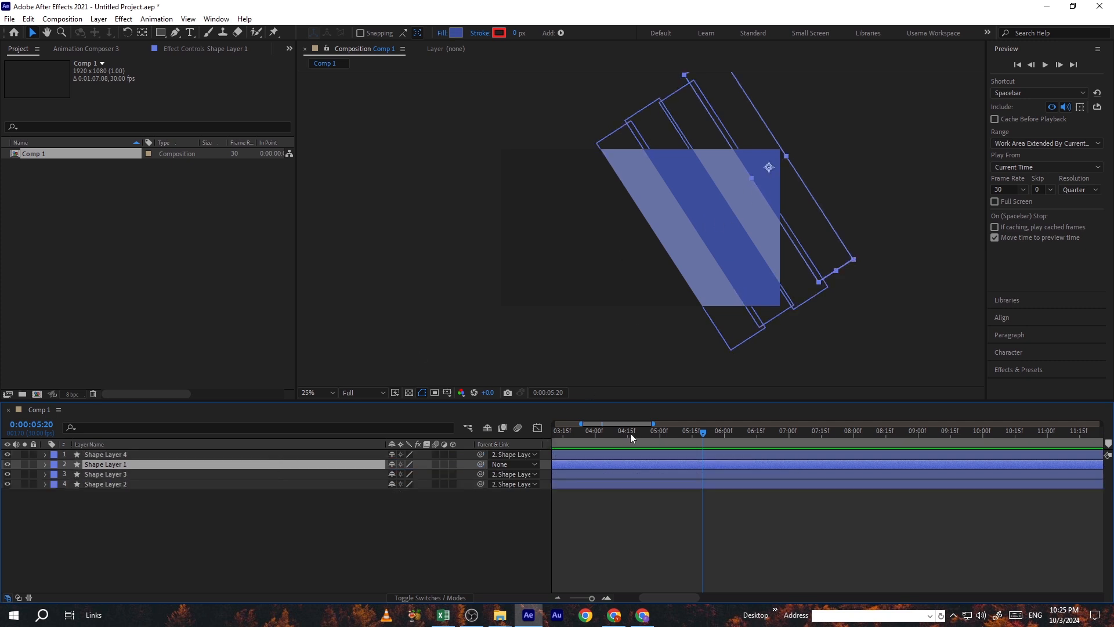
{"action": "left_click_drag", "start_coordinate": [648, 430], "coordinate": [558, 484]}
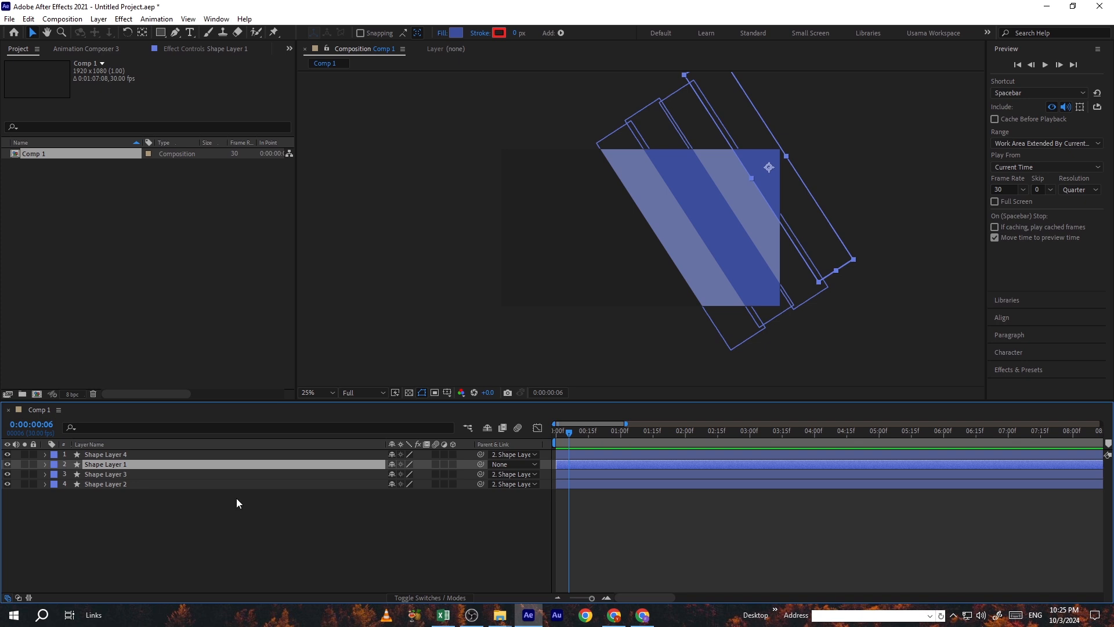
{"action": "key", "text": "p"}
{"action": "left_click", "coordinate": [123, 476]}
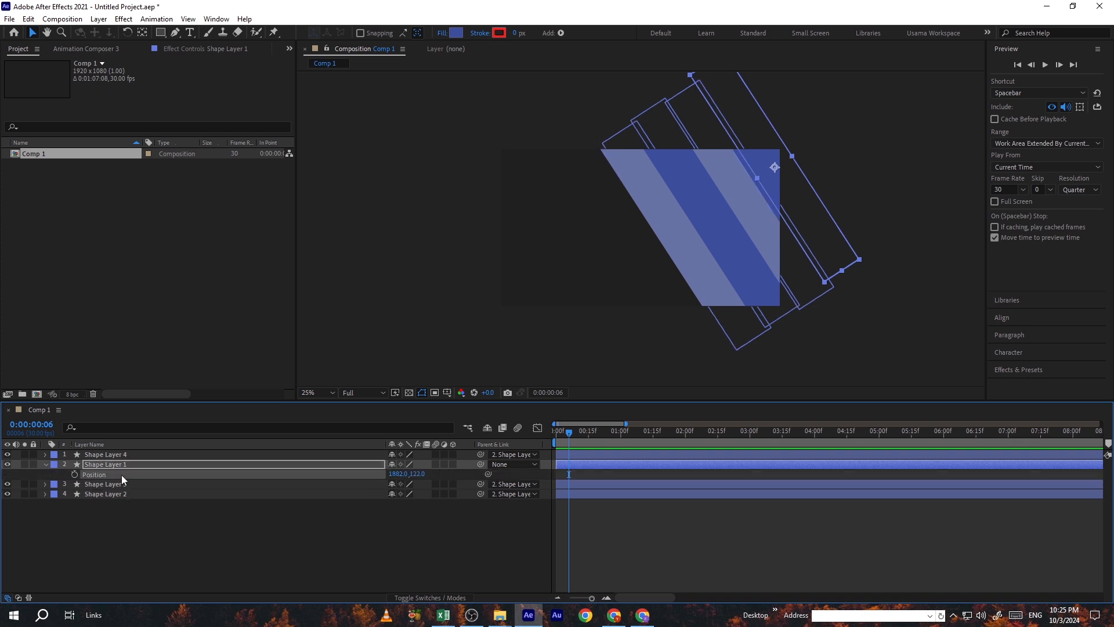
{"action": "key", "text": "shift+Right"}
{"action": "key", "text": "shift+Right"}
{"action": "key", "text": "shift+Right"}
{"action": "key", "text": "shift+Right"}
{"action": "key", "text": "shift+Right"}
{"action": "key", "text": "shift+Right"}
{"action": "key", "text": "shift+Right"}
{"action": "key", "text": "shift+Right"}
{"action": "key", "text": "shift+Right"}
{"action": "key", "text": "shift+Right"}
{"action": "key", "text": "shift+Right"}
{"action": "key", "text": "shift+Right"}
{"action": "key", "text": "shift+Right"}
{"action": "key", "text": "shift+Right"}
{"action": "key", "text": "shift+Right"}
{"action": "key", "text": "shift+Right"}
{"action": "key", "text": "shift+Right"}
{"action": "key", "text": "shift+Right"}
{"action": "key", "text": "shift+Right"}
{"action": "key", "text": "shift+Right"}
{"action": "key", "text": "shift+Up"}
{"action": "key", "text": "shift+Up"}
{"action": "key", "text": "shift+Up"}
{"action": "key", "text": "shift+Up"}
{"action": "key", "text": "shift+Up"}
{"action": "key", "text": "shift+Up"}
{"action": "key", "text": "shift+Up"}
{"action": "key", "text": "shift+Up"}
{"action": "key", "text": "shift+Up"}
{"action": "key", "text": "shift+Up"}
{"action": "key", "text": "shift+Up"}
{"action": "key", "text": "shift+Up"}
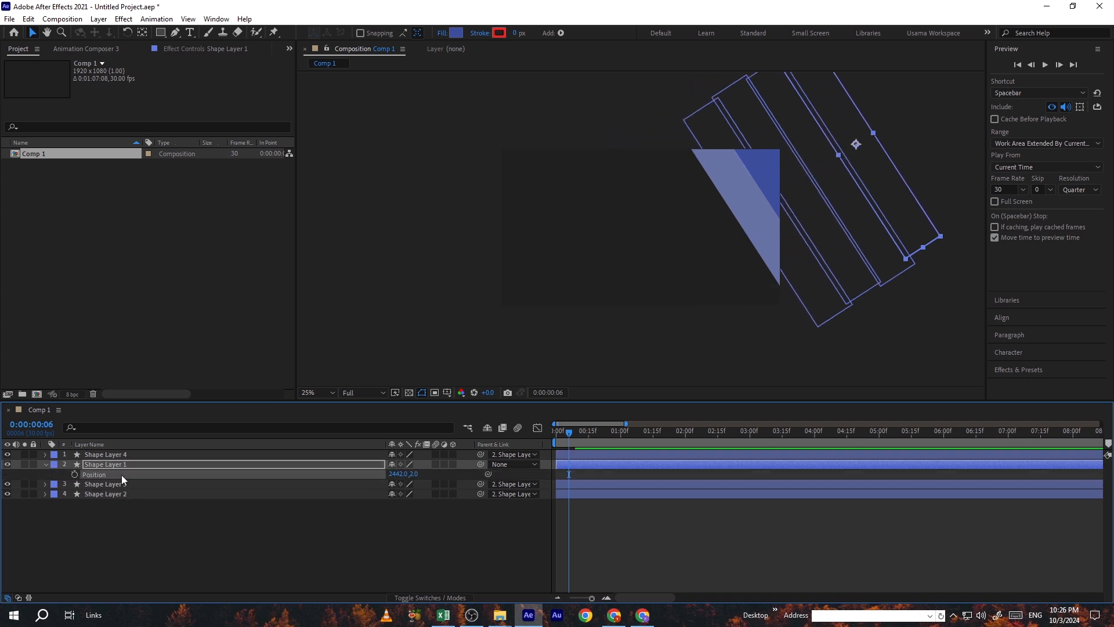
{"action": "key", "text": "shift+Up"}
{"action": "key", "text": "shift+Up"}
{"action": "key", "text": "shift+Up"}
{"action": "key", "text": "shift+Up"}
{"action": "key", "text": "shift+Up"}
{"action": "key", "text": "shift+Up"}
{"action": "key", "text": "shift+Up"}
{"action": "key", "text": "shift+Up"}
{"action": "key", "text": "shift+Up"}
{"action": "key", "text": "shift+Up"}
{"action": "key", "text": "shift+Up"}
{"action": "key", "text": "shift+Up"}
{"action": "key", "text": "shift+Up"}
{"action": "key", "text": "shift+Up"}
{"action": "key", "text": "shift+Up"}
{"action": "key", "text": "shift+Up"}
{"action": "key", "text": "shift+Up"}
{"action": "key", "text": "shift+Up"}
{"action": "key", "text": "shift+Up"}
{"action": "key", "text": "shift+Up"}
{"action": "key", "text": "shift+Right"}
{"action": "key", "text": "shift+Right"}
{"action": "key", "text": "shift+Right"}
{"action": "key", "text": "shift+Right"}
{"action": "key", "text": "shift+Right"}
{"action": "key", "text": "shift+Right"}
{"action": "key", "text": "shift+Right"}
{"action": "key", "text": "shift+Right"}
{"action": "key", "text": "shift+Right"}
{"action": "key", "text": "shift+Right"}
{"action": "key", "text": "shift+Right"}
{"action": "key", "text": "shift+Right"}
{"action": "key", "text": "shift+Right"}
{"action": "key", "text": "shift+Right"}
{"action": "key", "text": "shift+Right"}
{"action": "key", "text": "shift+Right"}
{"action": "key", "text": "shift+Right"}
{"action": "key", "text": "shift+Right"}
{"action": "key", "text": "shift+Right"}
{"action": "key", "text": "shift+Right"}
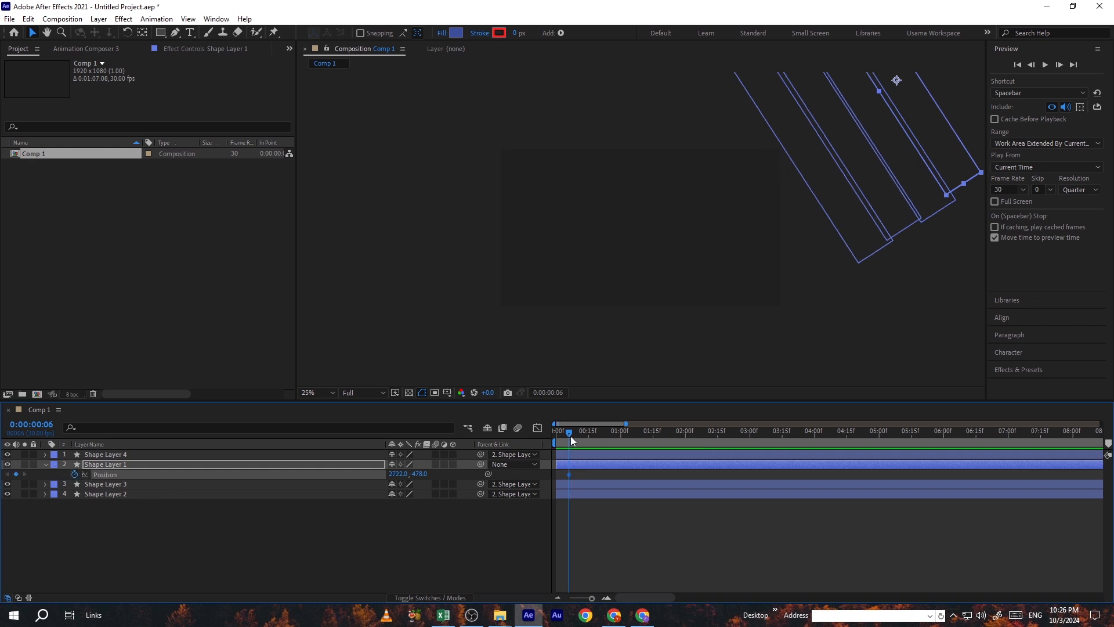
Step: Move the stripe group at 0:00:01:22 diagonally down-left out of the frame to -190, 1170, adding a second position keyframe
{"action": "left_click_drag", "start_coordinate": [569, 436], "coordinate": [670, 444]}
{"action": "scroll", "coordinate": [768, 153], "scroll_direction": "down", "scroll_amount": 1}
{"action": "left_click_drag", "start_coordinate": [768, 153], "coordinate": [557, 273]}
Step: Preview the stripes sweeping across the frame from the beginning
{"action": "left_click_drag", "start_coordinate": [664, 431], "coordinate": [567, 440]}
{"action": "left_click", "coordinate": [551, 342]}
{"action": "scroll", "coordinate": [552, 340], "scroll_direction": "up", "scroll_amount": 3}
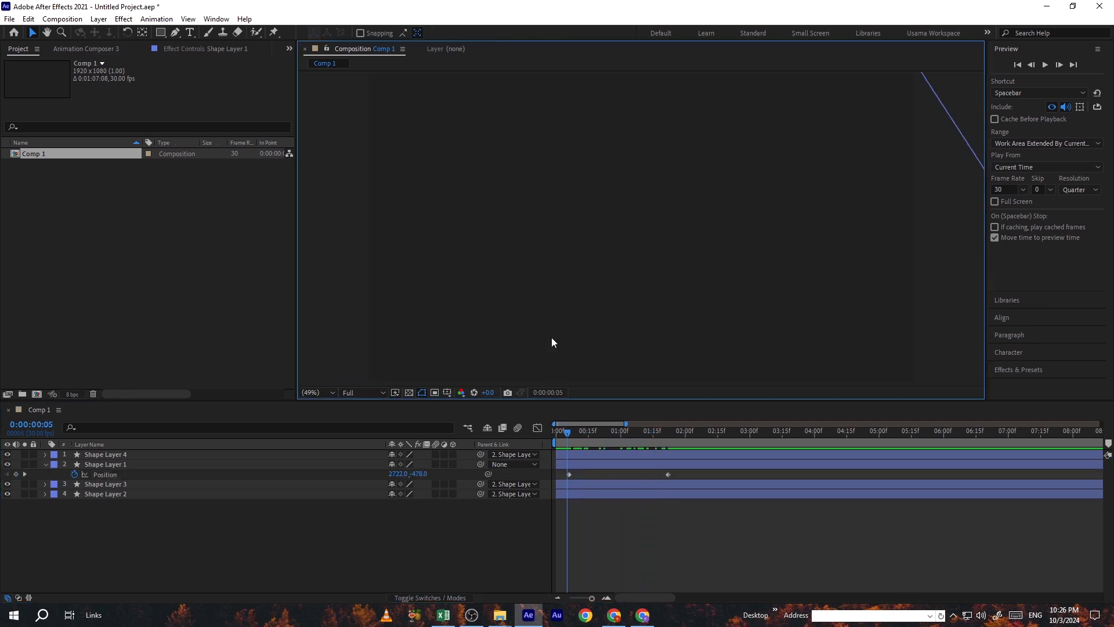
{"action": "key", "text": "space"}
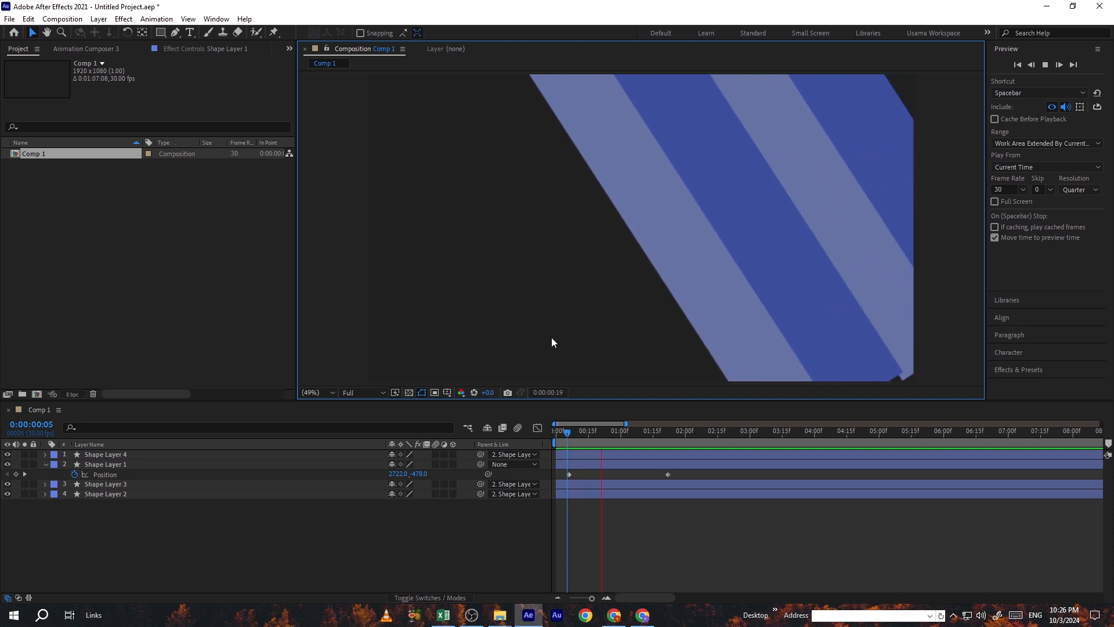
Step: Bend Shape Layer 1's motion path upward by moving the first keyframe's direction handle, and check the stripes at 0:00:00:23
{"action": "left_click_drag", "start_coordinate": [665, 433], "coordinate": [621, 440]}
{"action": "scroll", "coordinate": [516, 207], "scroll_direction": "down", "scroll_amount": 2}
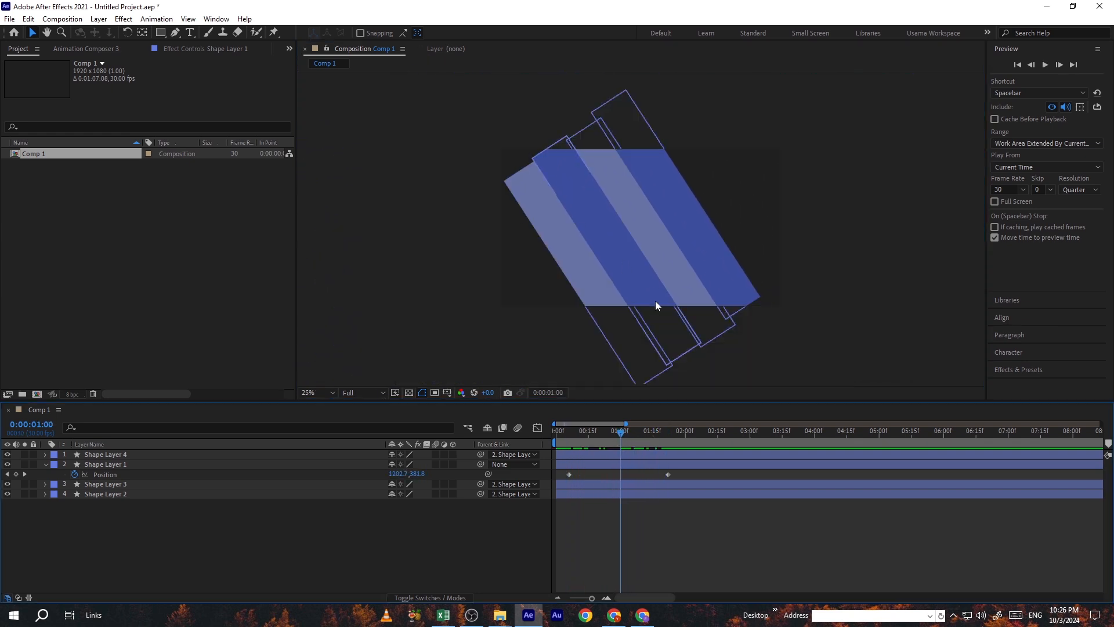
{"action": "key", "text": "k"}
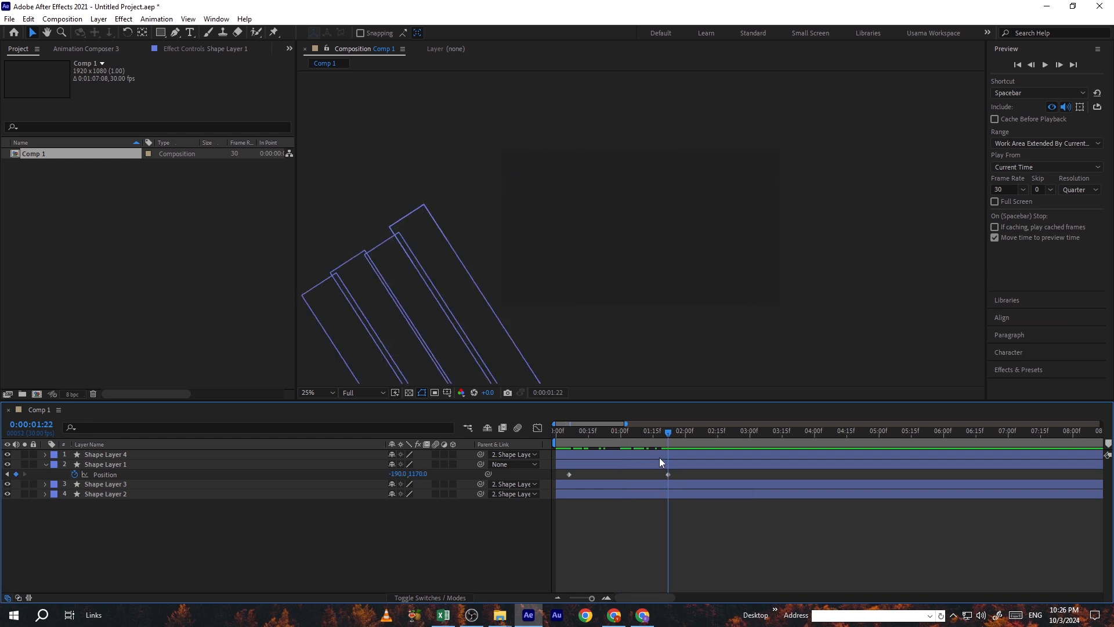
{"action": "left_click", "coordinate": [219, 475]}
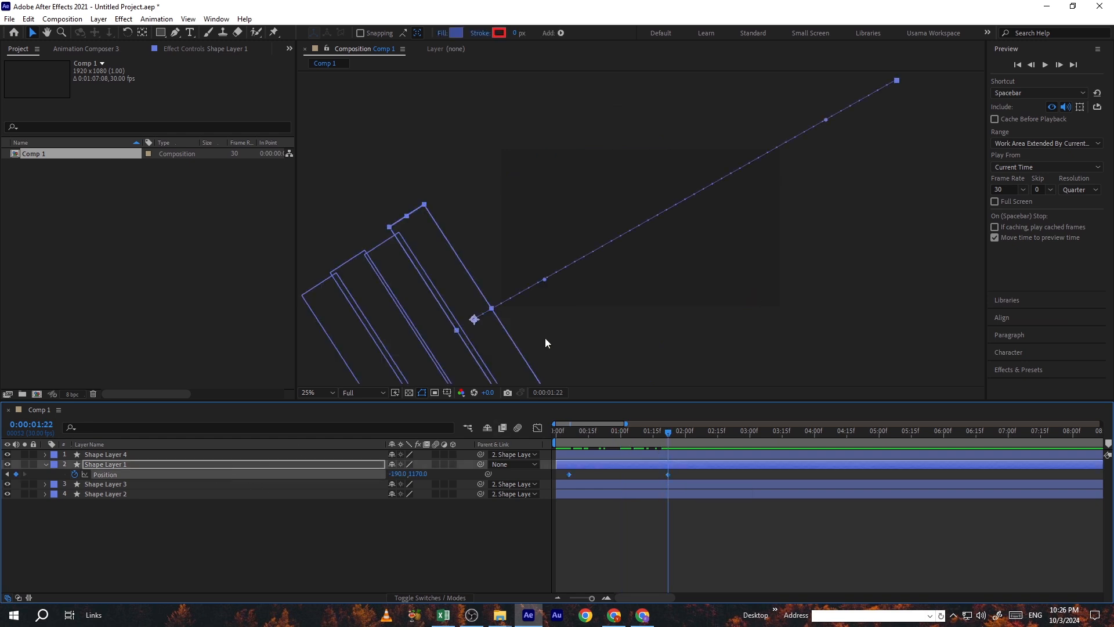
{"action": "left_click_drag", "start_coordinate": [823, 119], "coordinate": [670, 138]}
{"action": "left_click_drag", "start_coordinate": [656, 436], "coordinate": [605, 433]}
{"action": "left_click", "coordinate": [718, 334]}
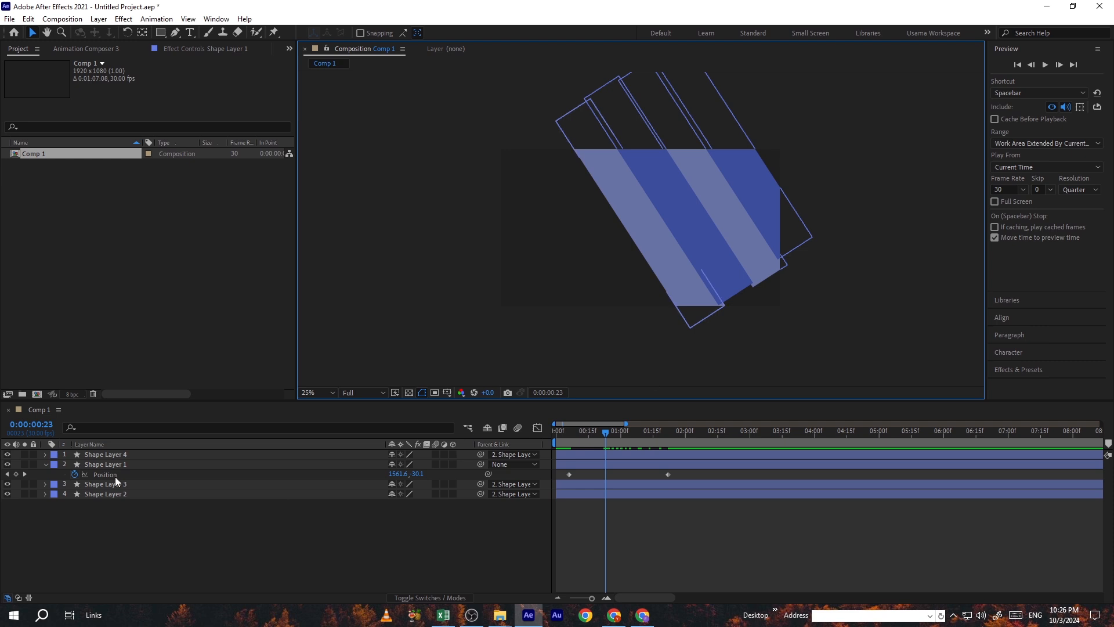
Step: Constrain Shape Layer 1's scale proportions and set its scale to 120%
{"action": "left_click", "coordinate": [93, 466]}
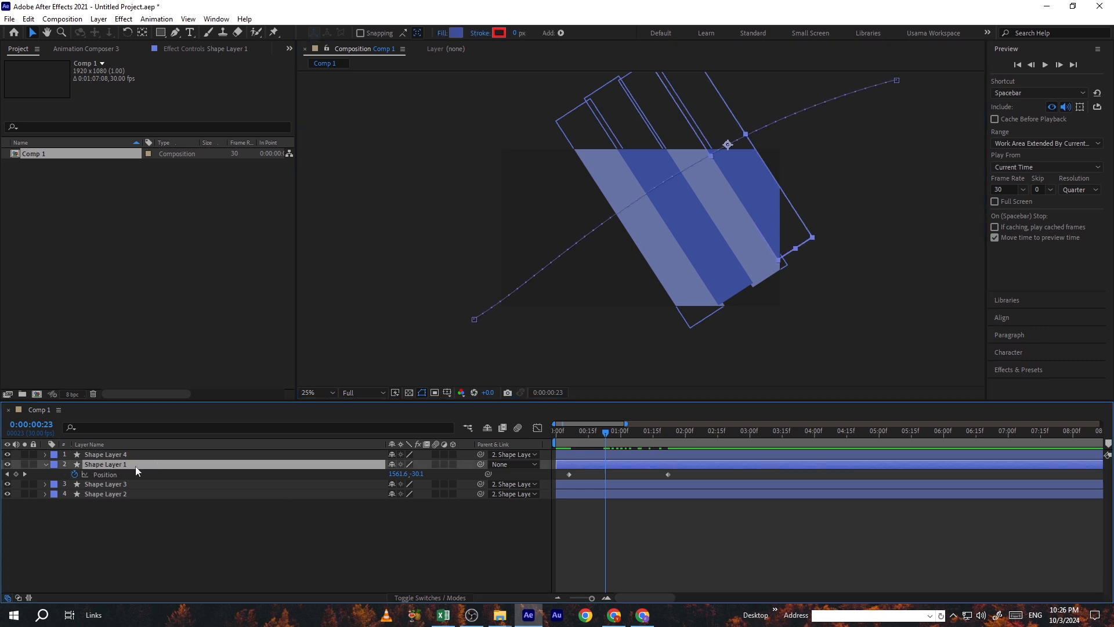
{"action": "key", "text": "s"}
{"action": "left_click_drag", "start_coordinate": [403, 474], "coordinate": [414, 473]}
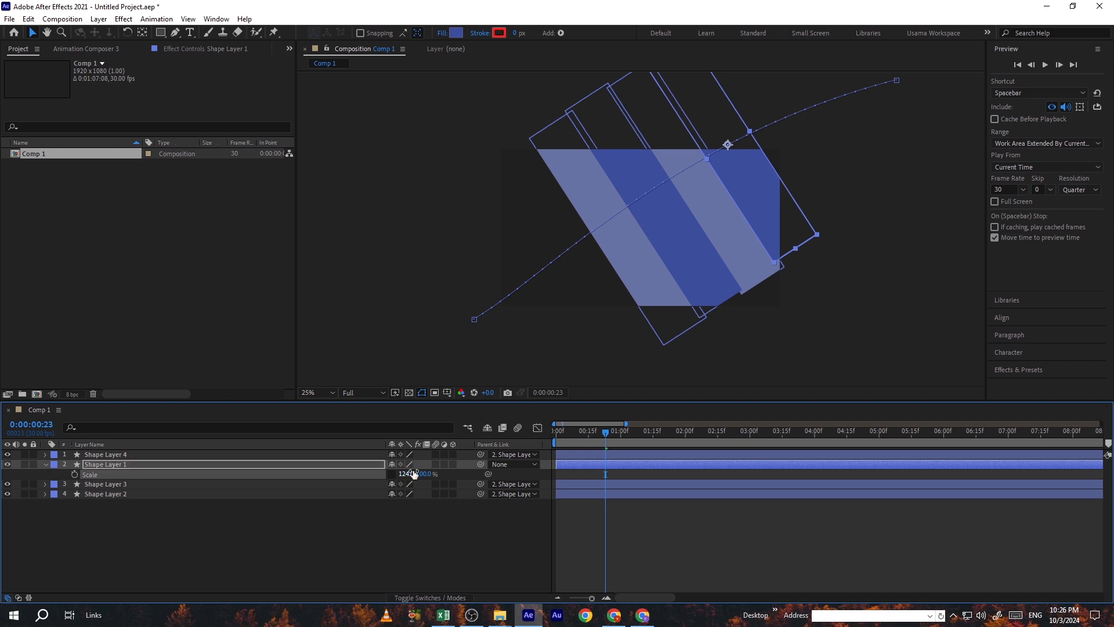
{"action": "key", "text": "ctrl+z"}
{"action": "left_click", "coordinate": [390, 474]}
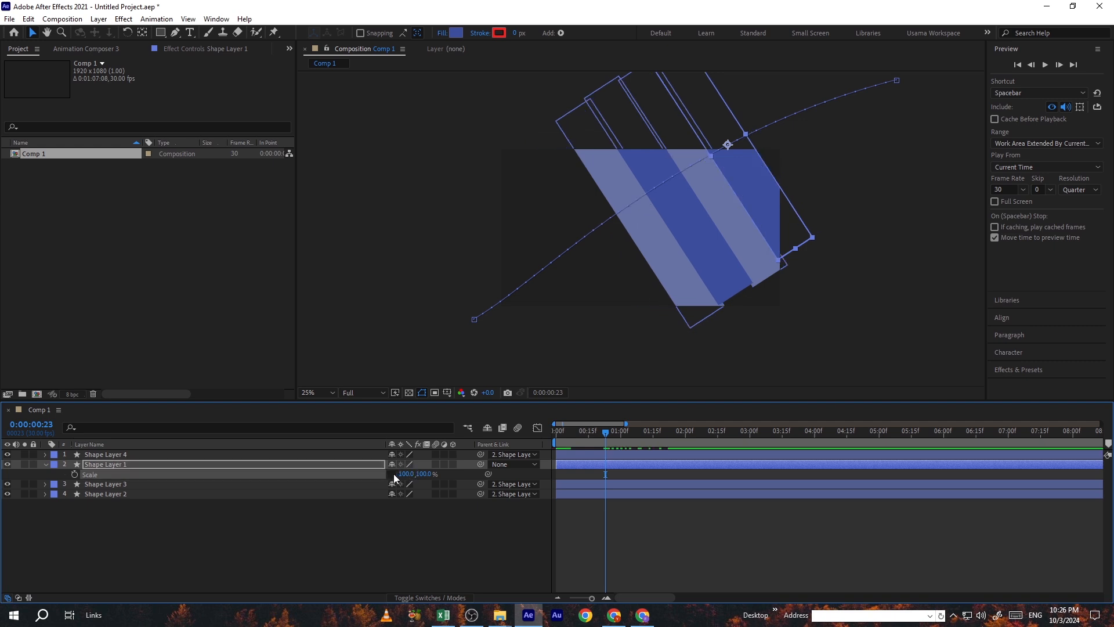
{"action": "left_click", "coordinate": [402, 474]}
{"action": "type", "text": "120"}
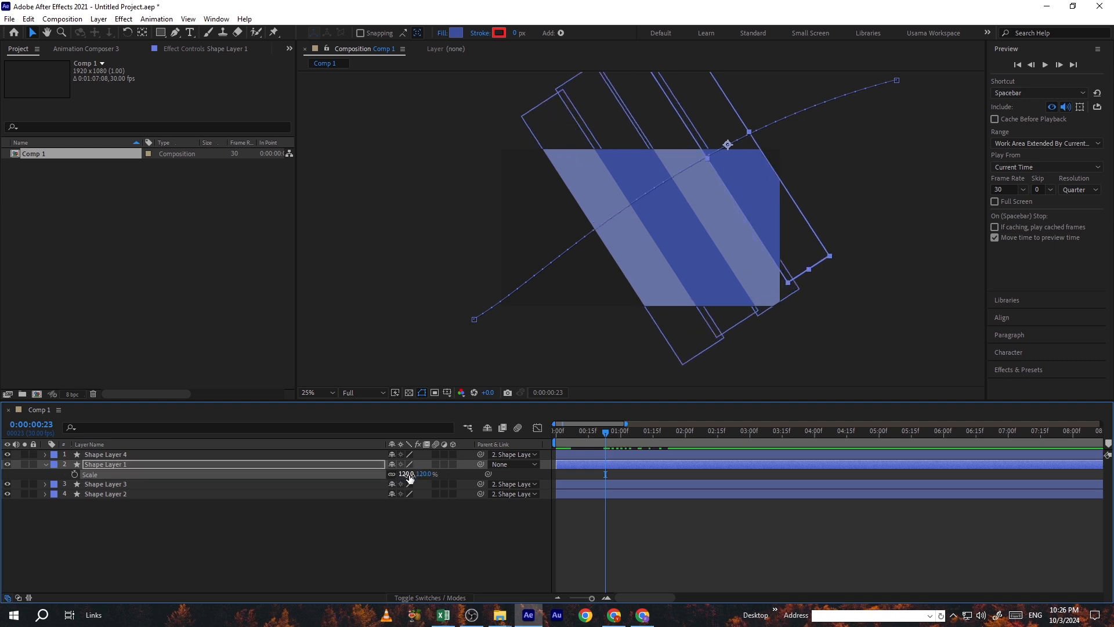
{"action": "key", "text": "Return"}
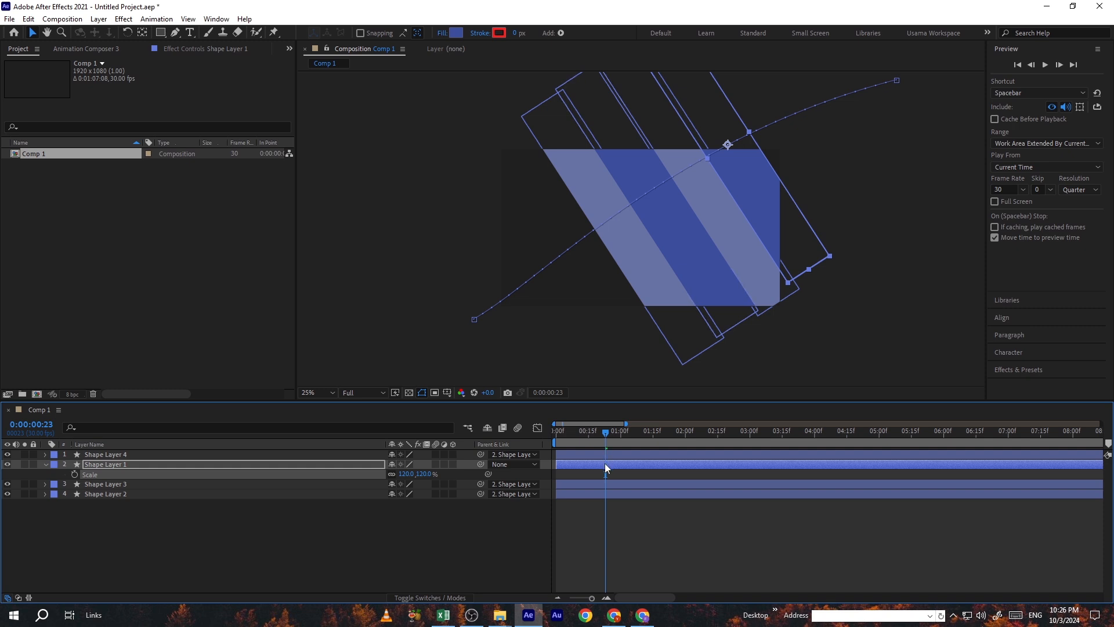
Step: Check the frame coverage at 0:00:00:25 and set Shape Layer 1's scale to 130%
{"action": "left_click", "coordinate": [605, 463]}
{"action": "key", "text": "p"}
{"action": "key", "text": "Page_Down"}
{"action": "mouse_move", "coordinate": [615, 434]}
{"action": "left_mouse_down"}
{"action": "mouse_move", "coordinate": [631, 434]}
{"action": "mouse_move", "coordinate": [575, 444]}
{"action": "mouse_move", "coordinate": [626, 436]}
{"action": "mouse_move", "coordinate": [610, 436]}
{"action": "left_mouse_up"}
{"action": "left_click", "coordinate": [806, 335]}
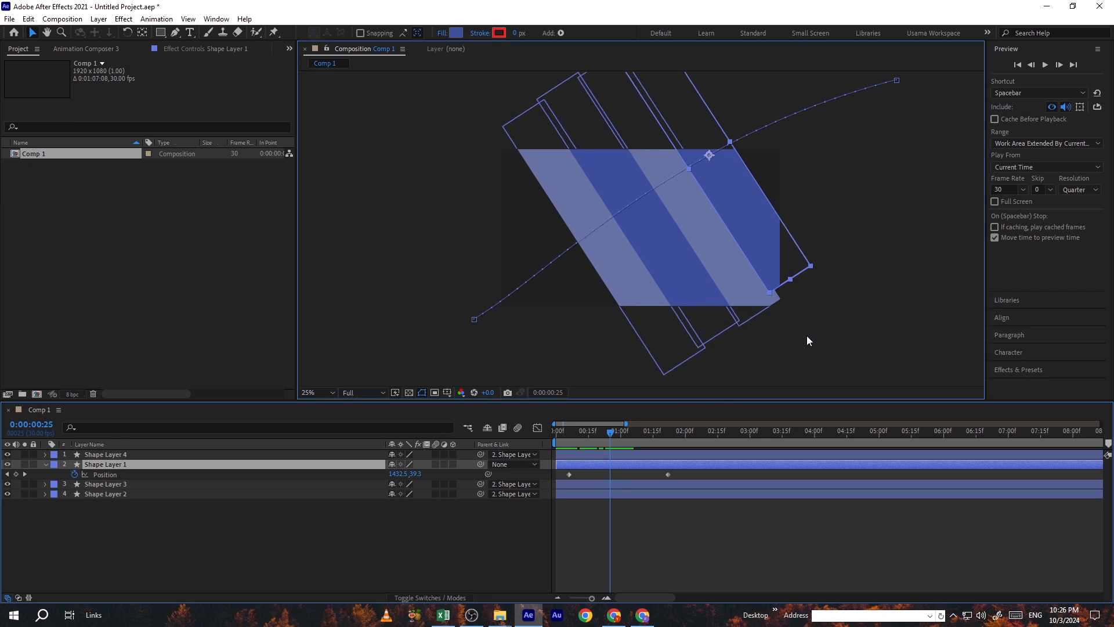
{"action": "left_click", "coordinate": [778, 273]}
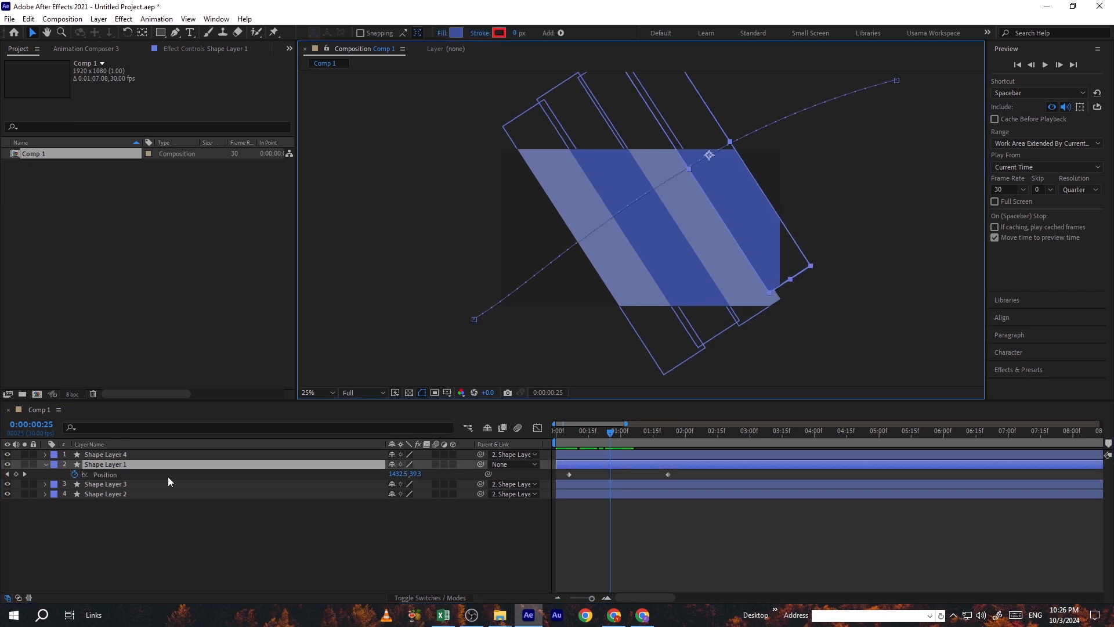
{"action": "key", "text": "s"}
{"action": "left_click", "coordinate": [405, 474]}
{"action": "type", "text": "1"}
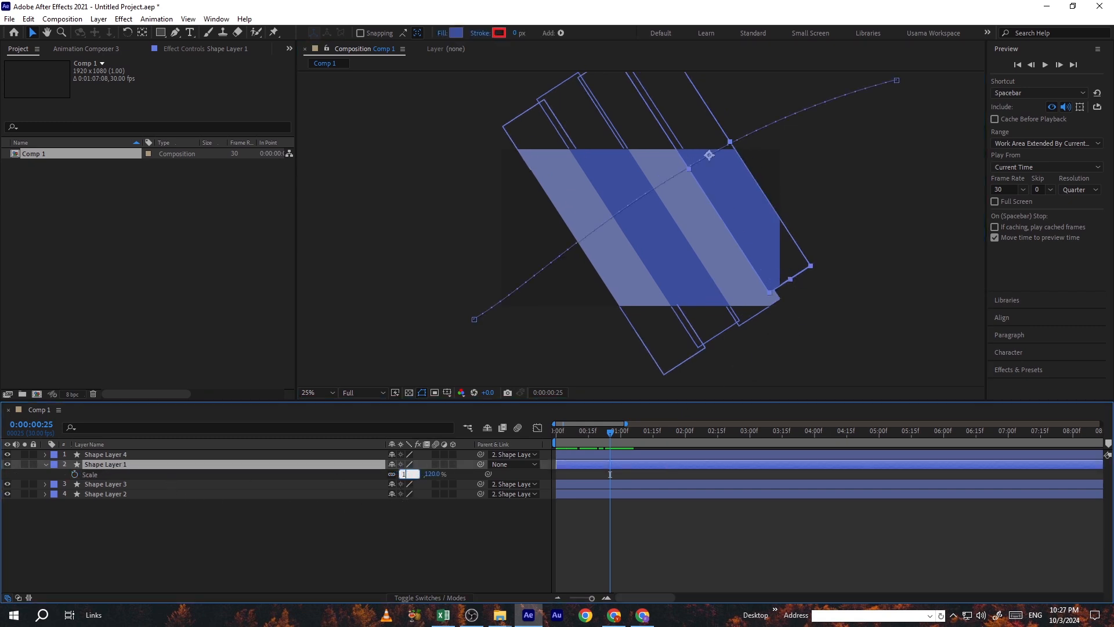
{"action": "type", "text": "30"}
{"action": "key", "text": "Return"}
{"action": "left_click", "coordinate": [895, 337]}
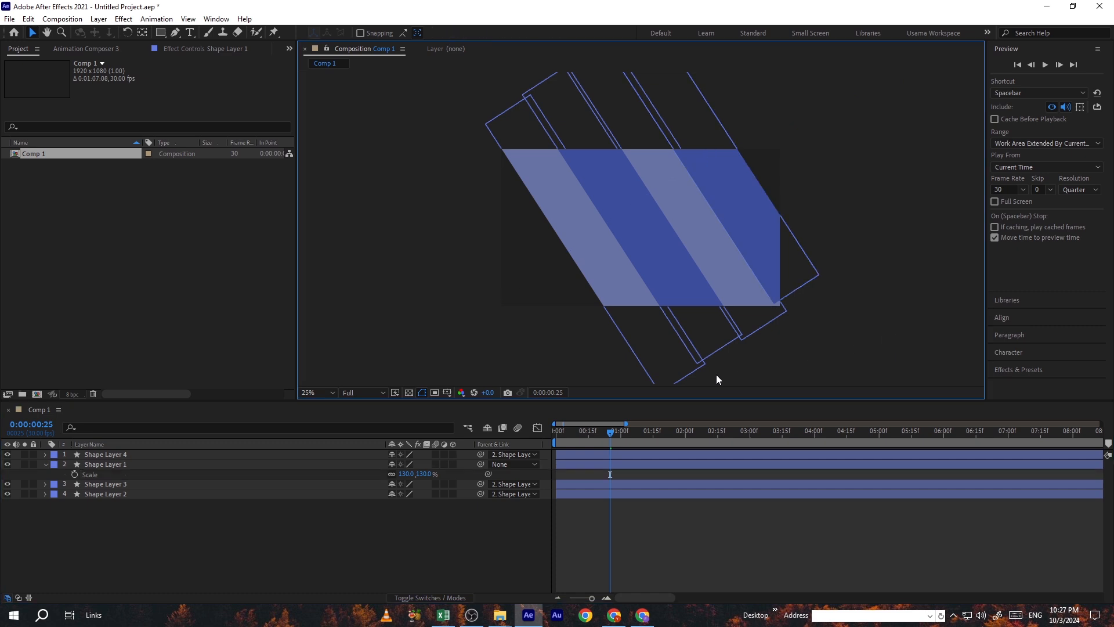
Step: Flatten the motion path by lowering the first keyframe's direction handle, and check the stripes at 0:00:01:09
{"action": "left_click", "coordinate": [760, 256]}
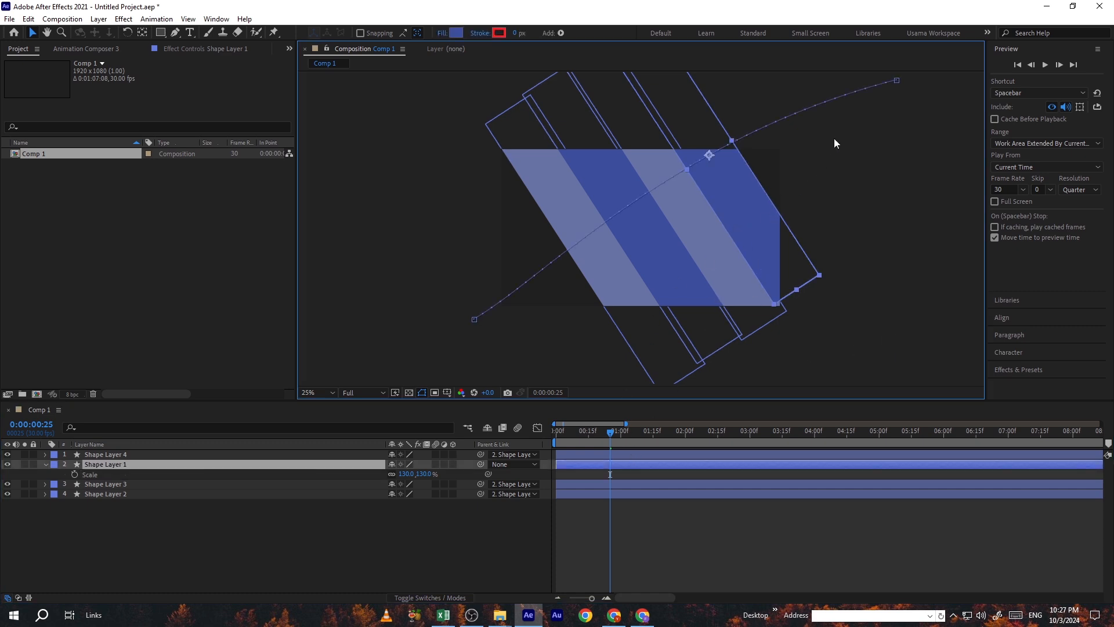
{"action": "left_click", "coordinate": [899, 82]}
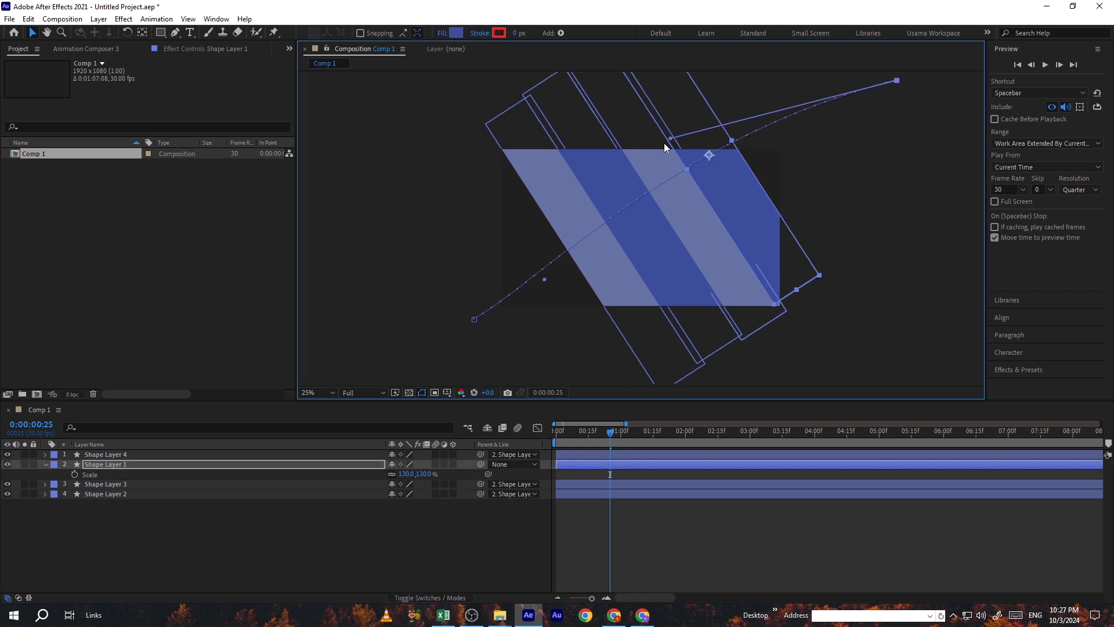
{"action": "left_click_drag", "start_coordinate": [671, 139], "coordinate": [690, 169]}
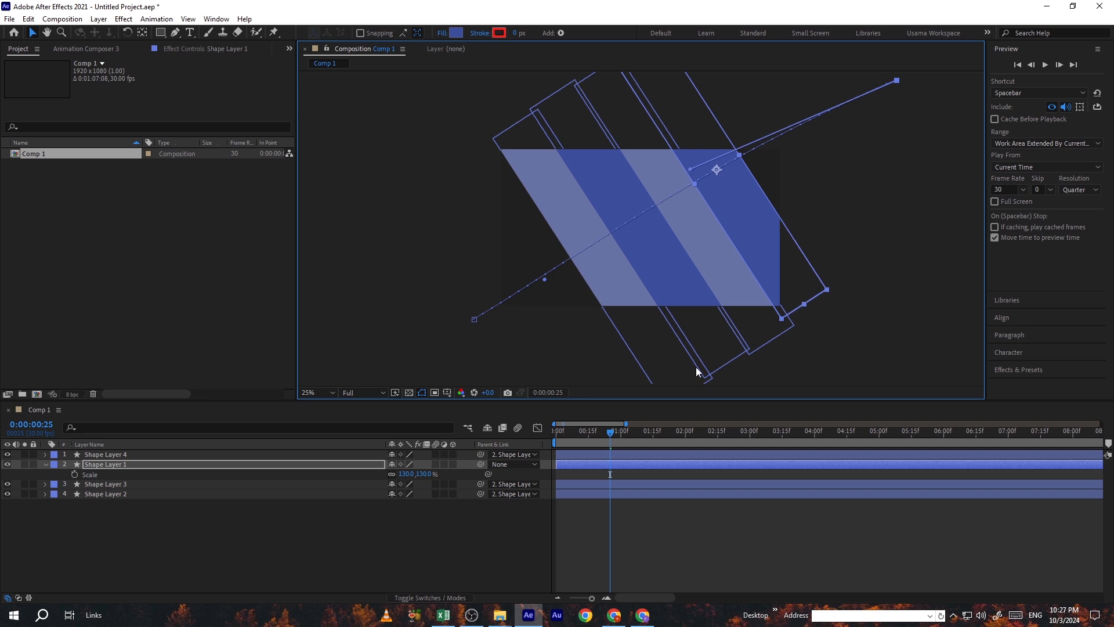
{"action": "left_click_drag", "start_coordinate": [601, 443], "coordinate": [640, 432]}
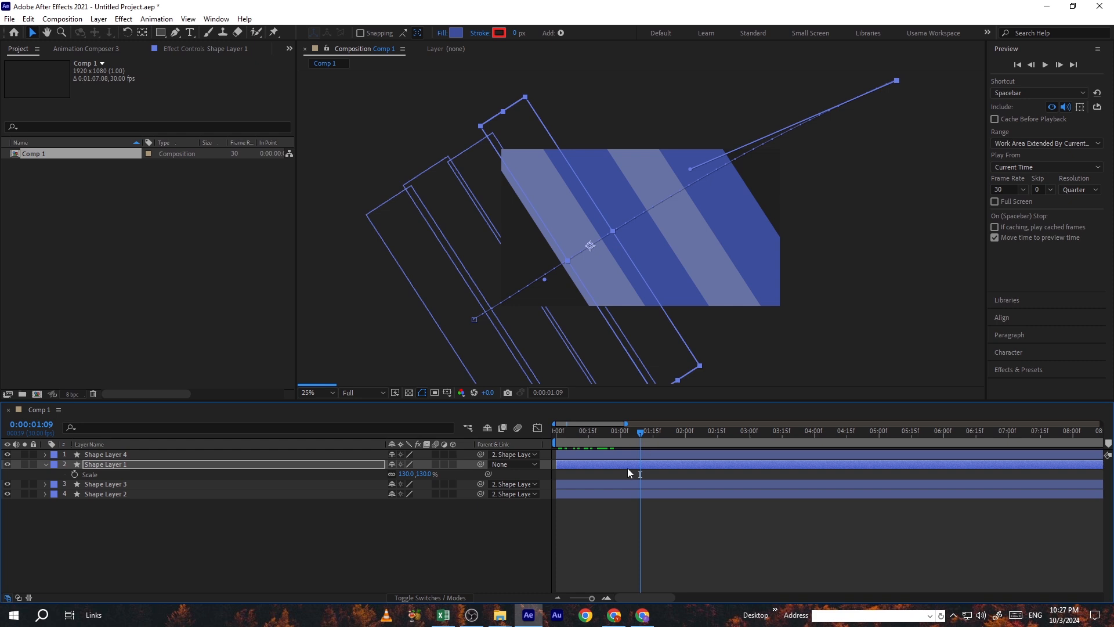
Step: Nudge Shape Layer 1 at its 0:00:00:06 position keyframe up and right to 3042, -558, so the stripes start completely off-frame
{"action": "key", "text": "p"}
{"action": "left_click_drag", "start_coordinate": [632, 440], "coordinate": [562, 441]}
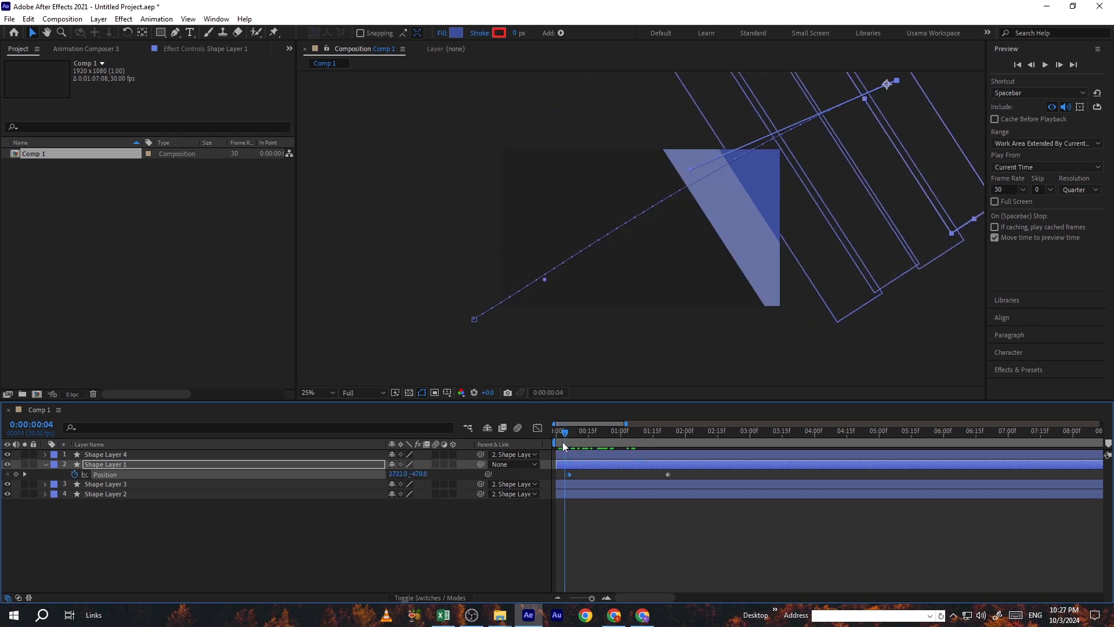
{"action": "left_click", "coordinate": [507, 328]}
{"action": "key", "text": "shift+slash"}
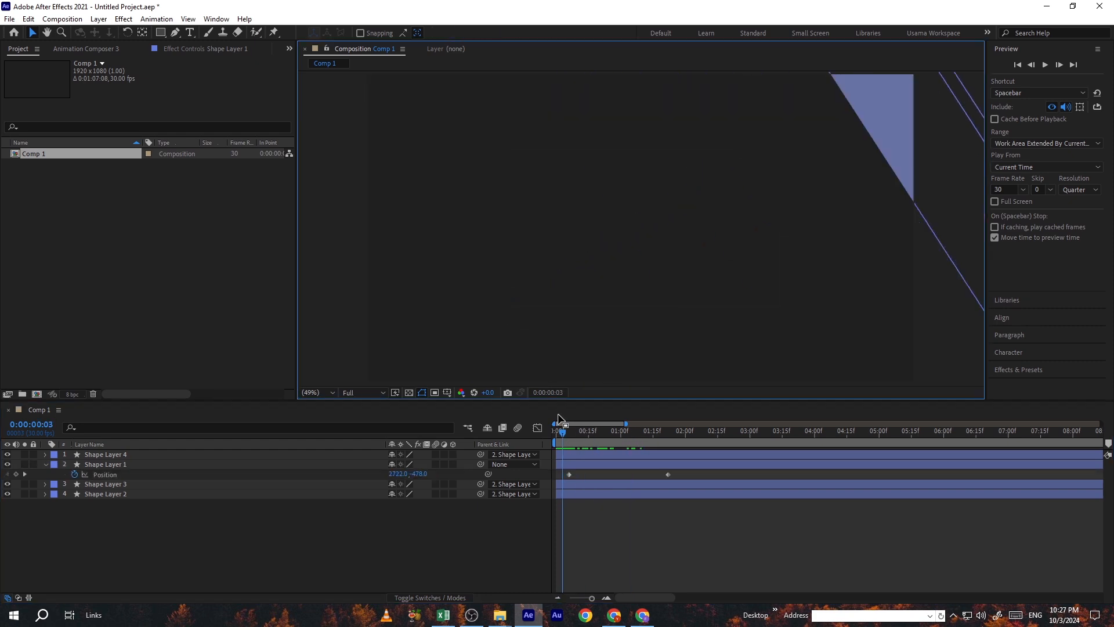
{"action": "left_click", "coordinate": [568, 439]}
{"action": "left_click", "coordinate": [578, 465]}
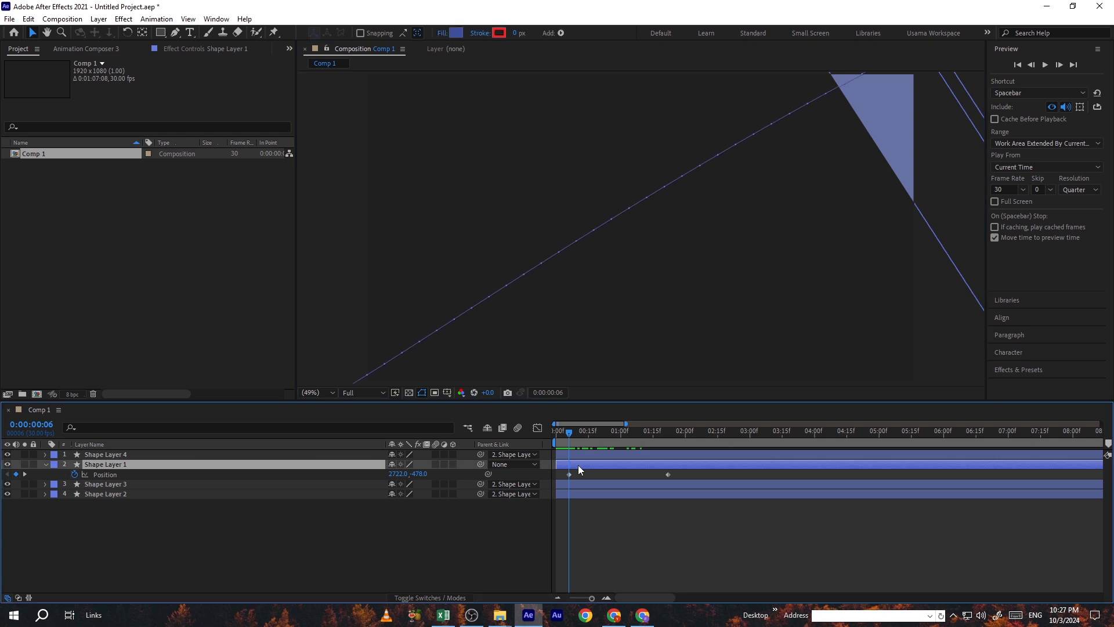
{"action": "scroll", "coordinate": [657, 320], "scroll_direction": "down", "scroll_amount": 2}
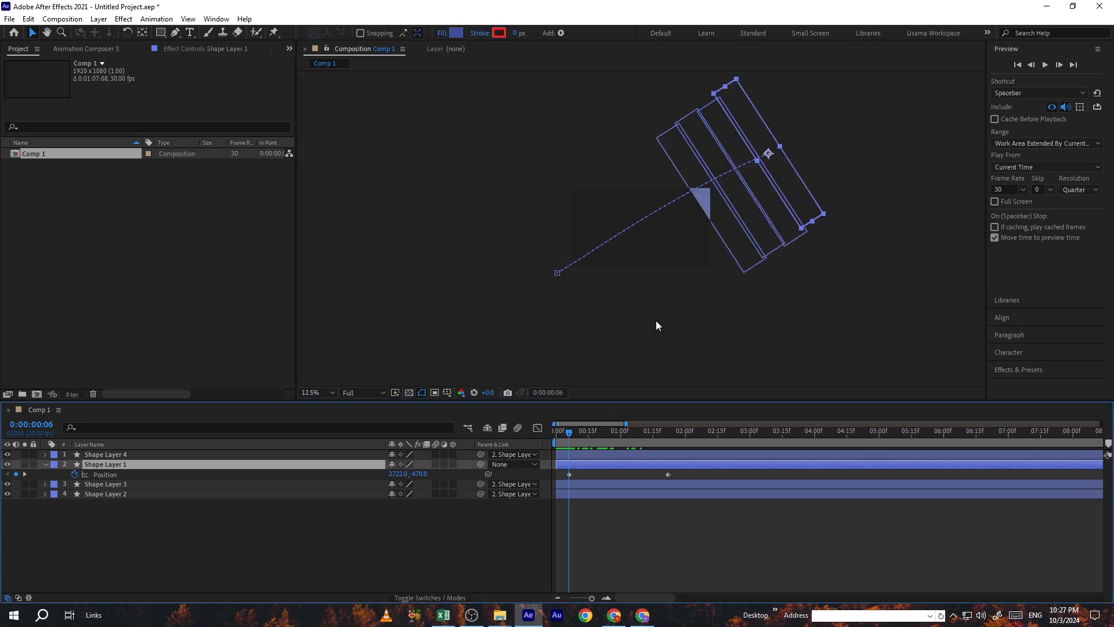
{"action": "key", "text": "shift+Right"}
{"action": "key", "text": "shift+Right"}
{"action": "key", "text": "shift+Right"}
{"action": "key", "text": "shift+Right"}
{"action": "key", "text": "shift+Up"}
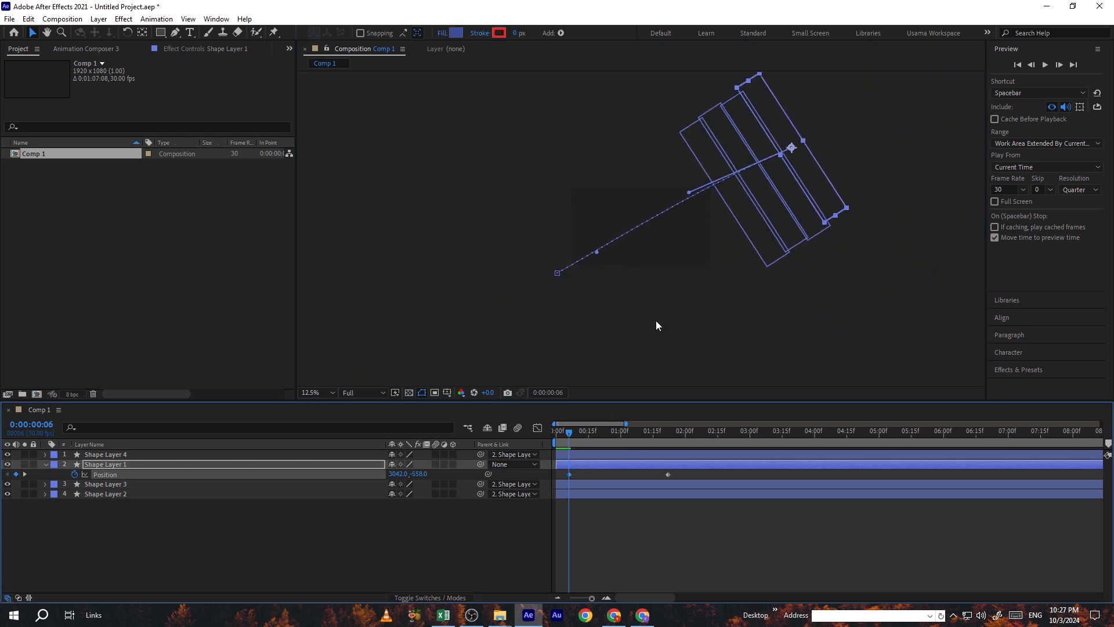
{"action": "left_click", "coordinate": [655, 321]}
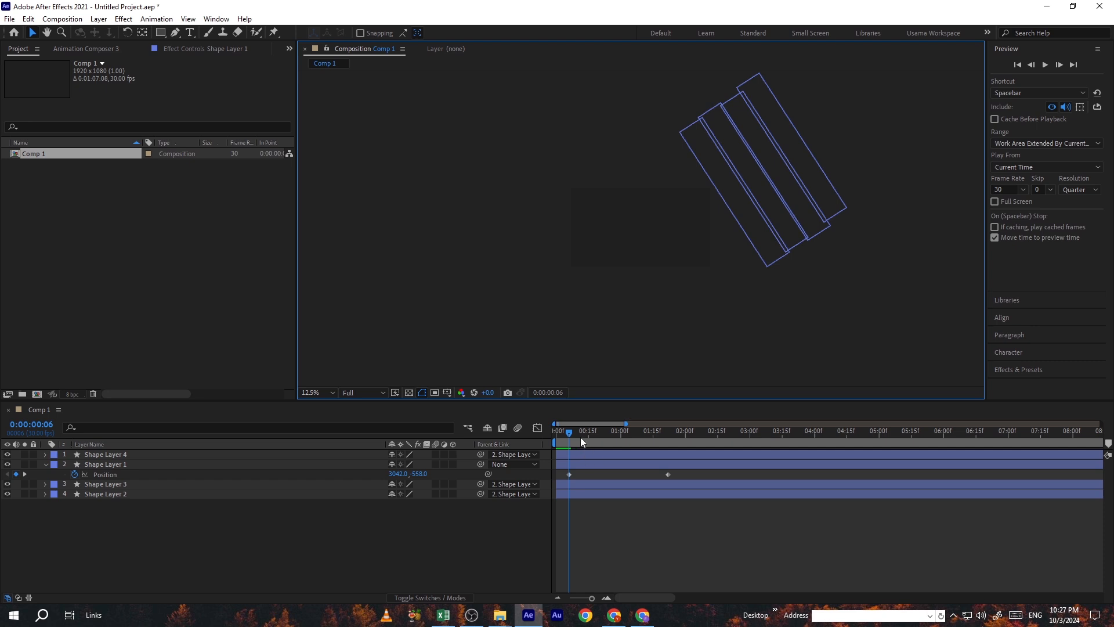
Step: Play back the adjusted stripe sweep from the beginning twice
{"action": "left_click_drag", "start_coordinate": [569, 434], "coordinate": [557, 435]}
{"action": "key", "text": "shift+slash"}
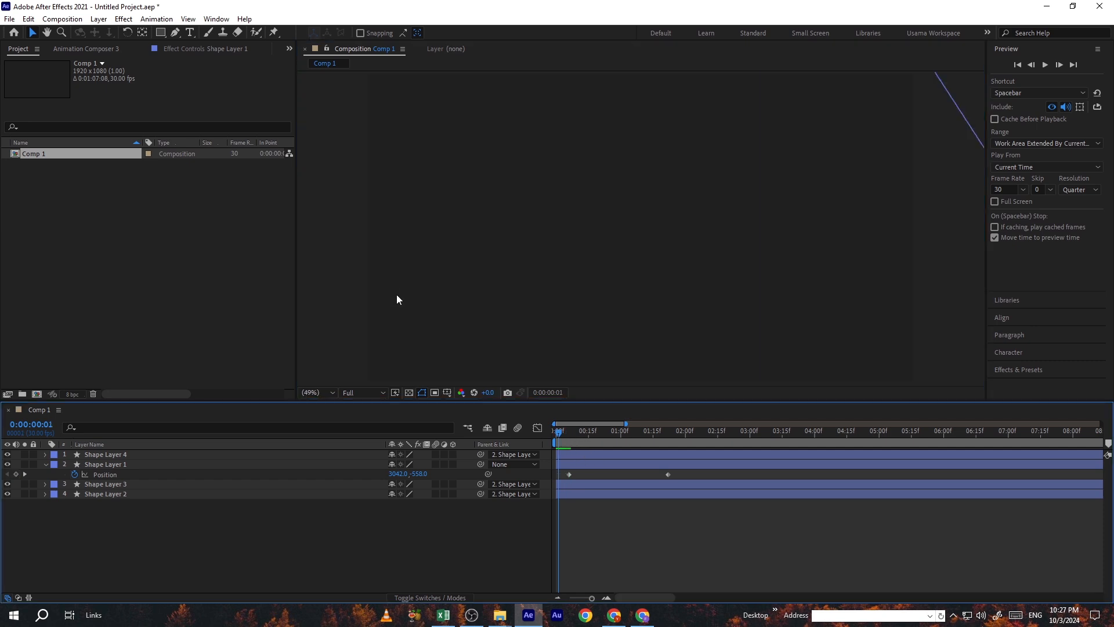
{"action": "key", "text": "space"}
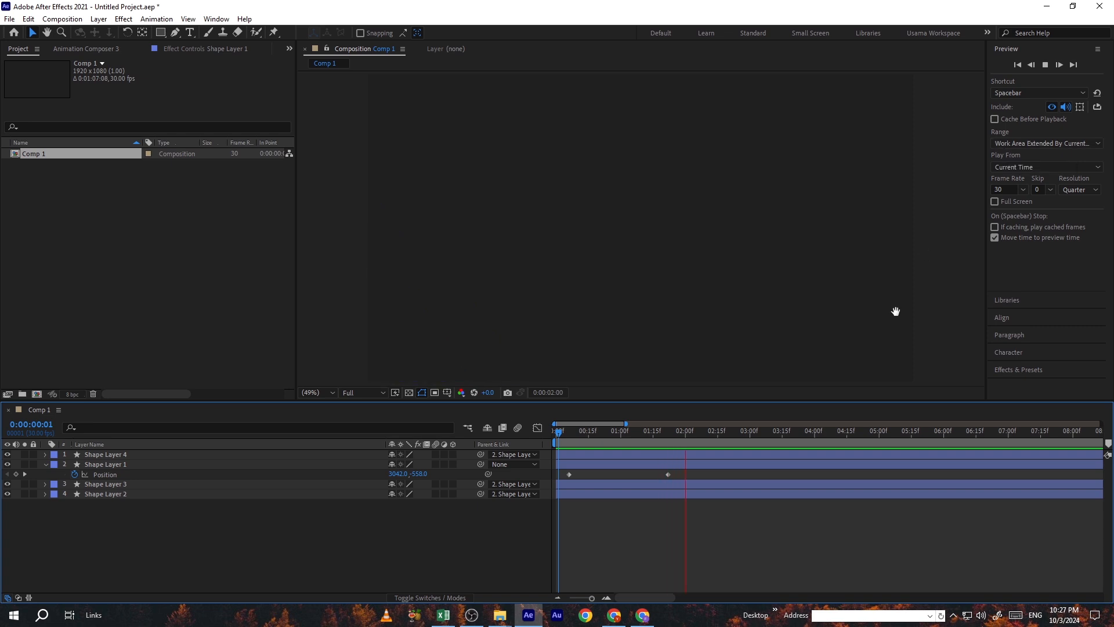
{"action": "key", "text": "space"}
{"action": "left_click_drag", "start_coordinate": [665, 437], "coordinate": [550, 441]}
{"action": "key", "text": "space"}
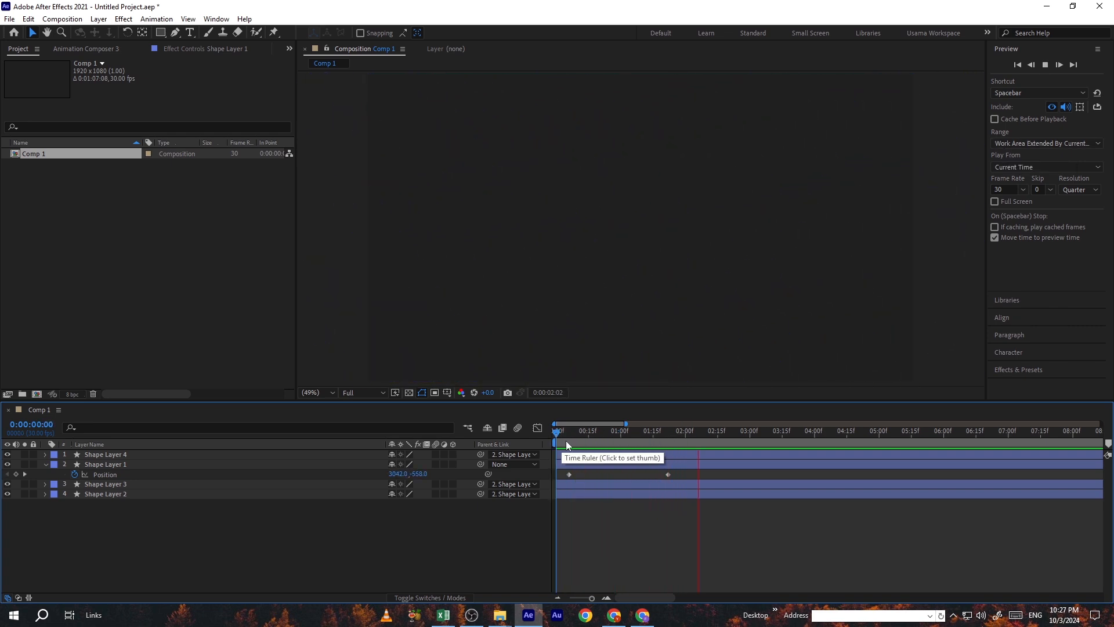
{"action": "key", "text": "space"}
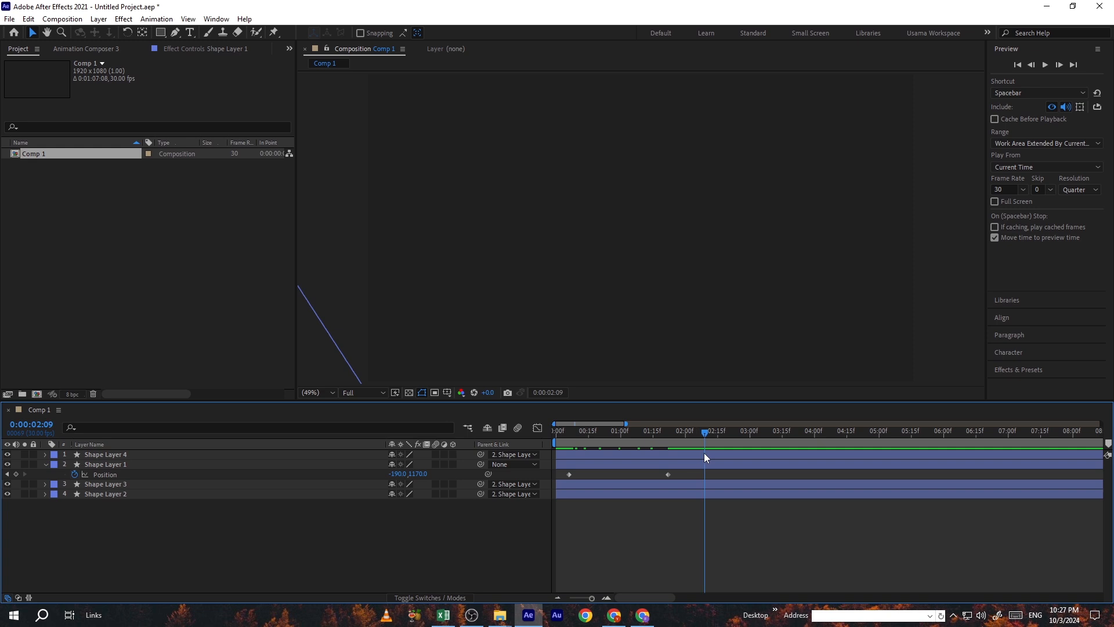
Step: End the work area at 0:00:02:09 and preview the transition from the start
{"action": "key", "text": "n"}
{"action": "key", "text": "Home"}
{"action": "key", "text": "space"}
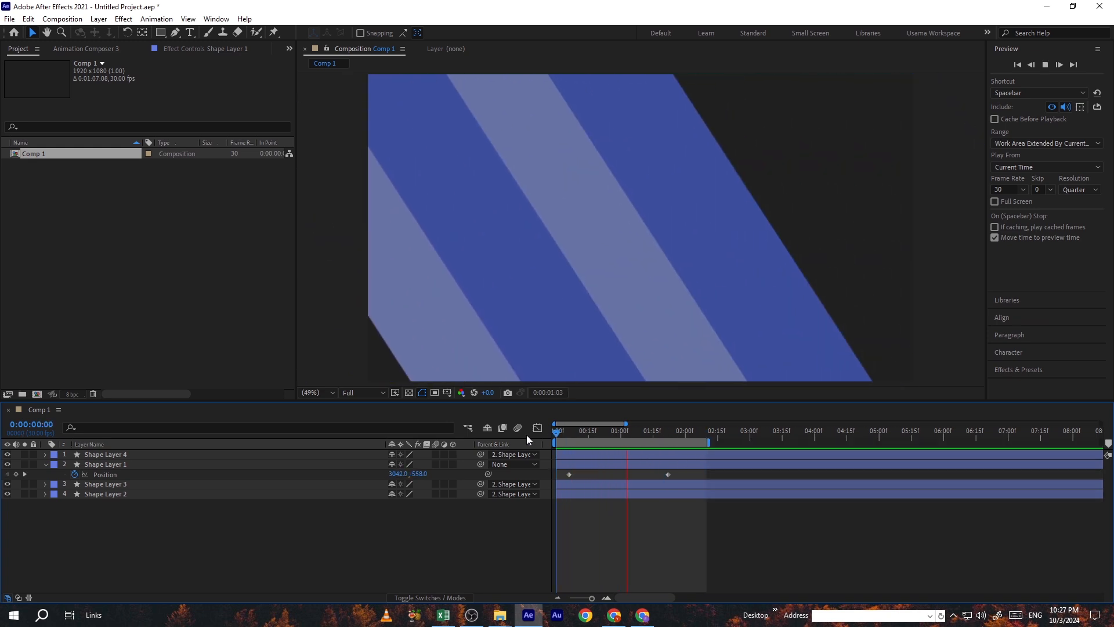
Step: Stop the preview, collapse Shape Layer 1's properties, and lock all four stripe layers
{"action": "left_click", "coordinate": [316, 278]}
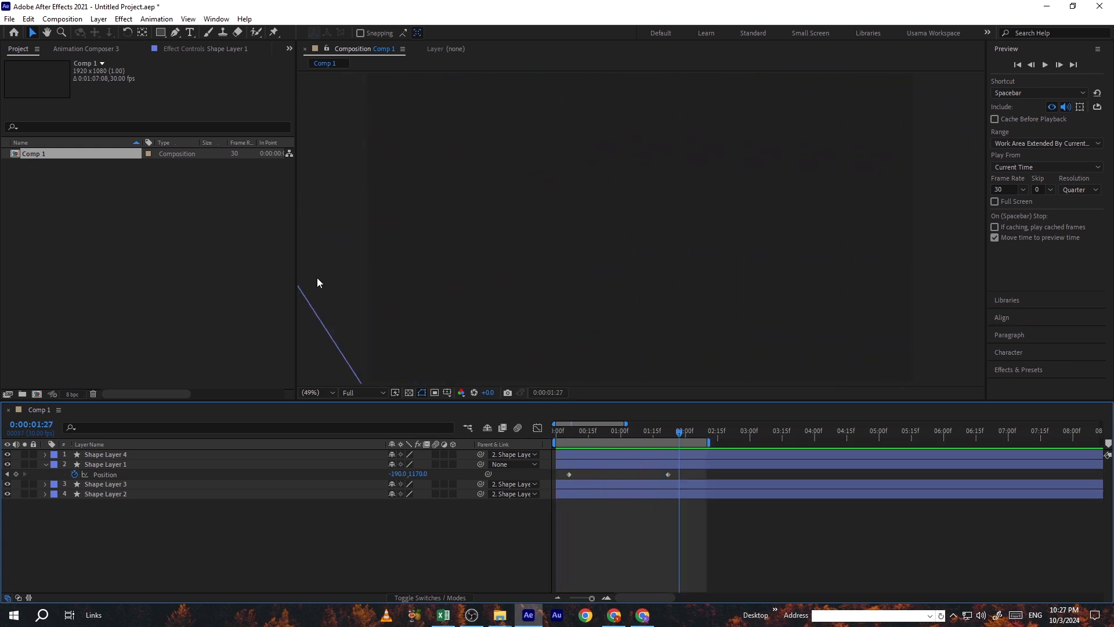
{"action": "left_click", "coordinate": [301, 538]}
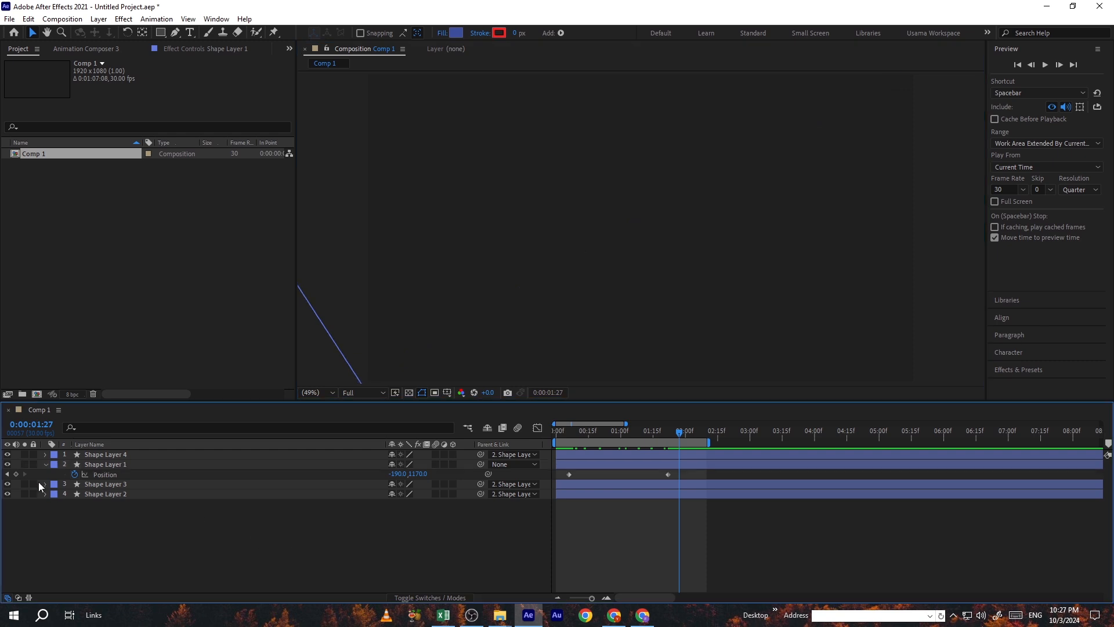
{"action": "left_click", "coordinate": [45, 464]}
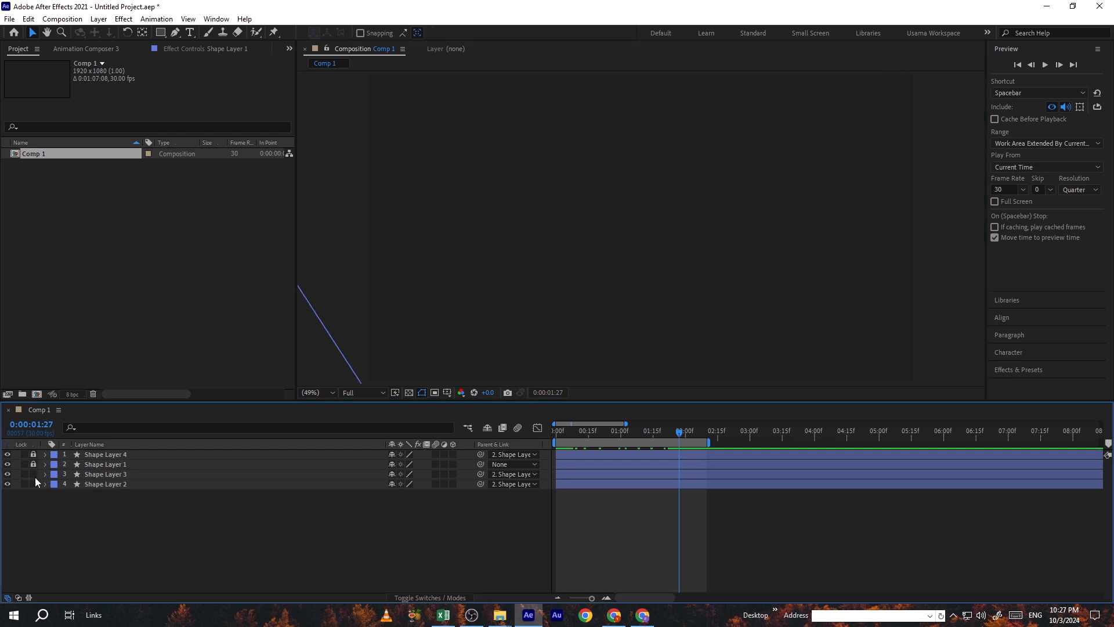
Step: Add a text layer reading "text" near the middle of the composition
{"action": "left_click", "coordinate": [190, 33]}
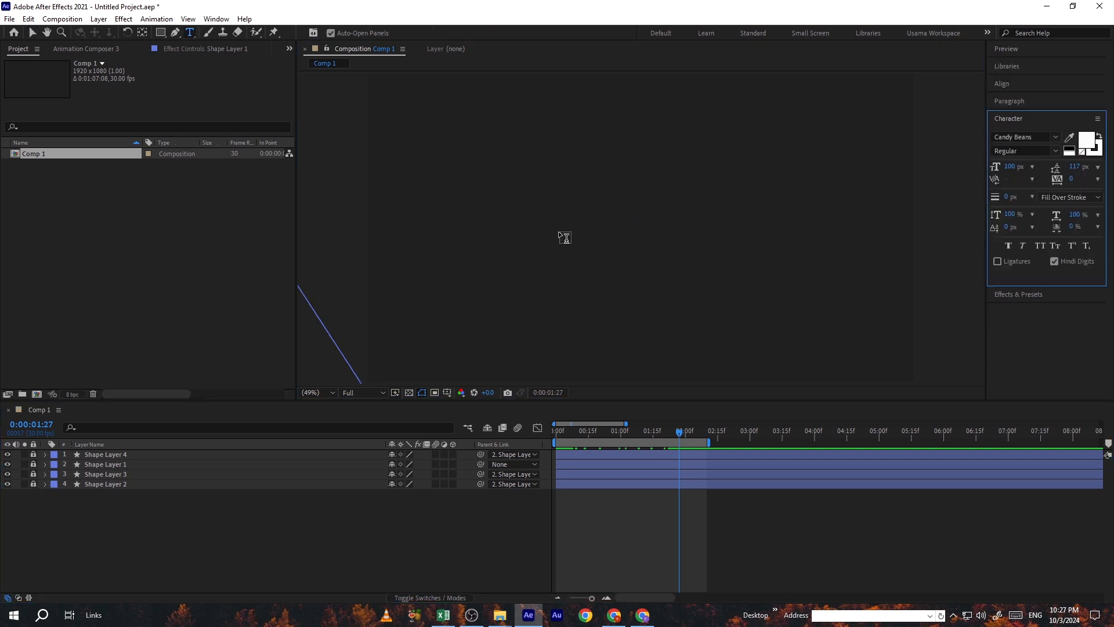
{"action": "left_click", "coordinate": [559, 232]}
{"action": "type", "text": "te"}
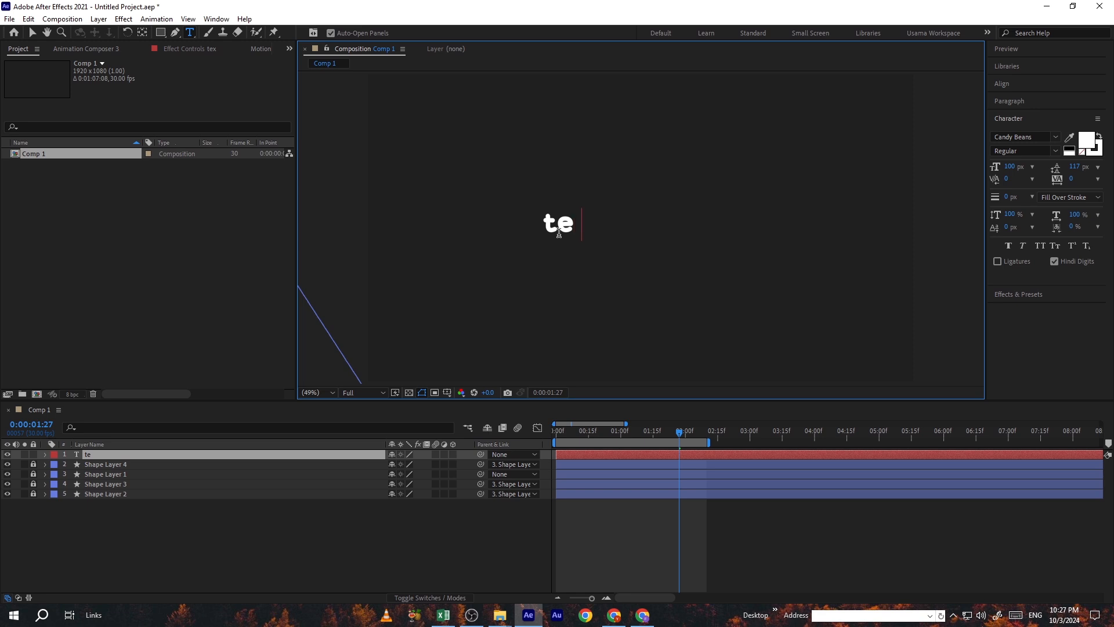
{"action": "type", "text": "xt"}
{"action": "key", "text": "Escape"}
Step: Scale the text layer up to nearly four times its size
{"action": "key", "text": "ctrl+shift+KP_Add"}
{"action": "key", "text": "ctrl+shift+KP_Add"}
{"action": "key", "text": "ctrl+shift+KP_Add"}
{"action": "key", "text": "ctrl+shift+KP_Add"}
{"action": "key", "text": "ctrl+shift+KP_Add"}
{"action": "key", "text": "ctrl+shift+KP_Add"}
{"action": "key", "text": "ctrl+shift+KP_Add"}
{"action": "key", "text": "ctrl+shift+KP_Add"}
{"action": "key", "text": "ctrl+shift+KP_Add"}
{"action": "key", "text": "ctrl+shift+KP_Add"}
{"action": "key", "text": "ctrl+shift+KP_Add"}
{"action": "key", "text": "ctrl+shift+KP_Add"}
{"action": "key", "text": "ctrl+shift+KP_Add"}
{"action": "key", "text": "ctrl+shift+KP_Add"}
{"action": "key", "text": "ctrl+shift+KP_Add"}
{"action": "key", "text": "ctrl+shift+KP_Add"}
{"action": "key", "text": "ctrl+shift+KP_Add"}
{"action": "key", "text": "ctrl+shift+KP_Add"}
{"action": "key", "text": "ctrl+shift+KP_Add"}
{"action": "key", "text": "ctrl+shift+KP_Add"}
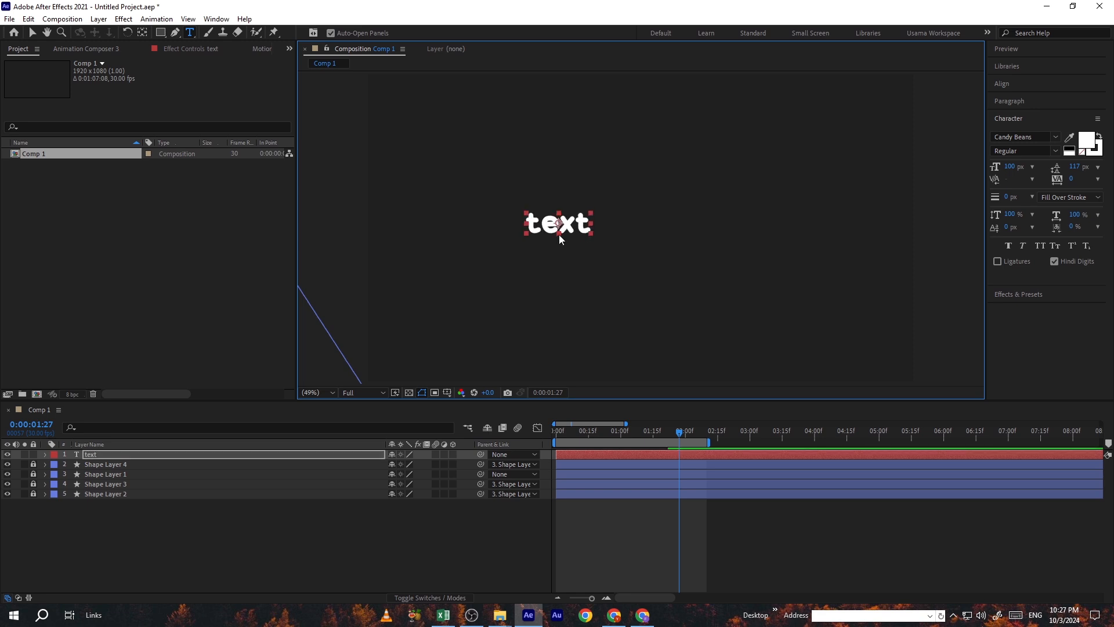
{"action": "key", "text": "ctrl+shift+KP_Add"}
{"action": "key", "text": "ctrl+shift+KP_Add"}
{"action": "key", "text": "ctrl+shift+KP_Add"}
{"action": "key", "text": "ctrl+shift+KP_Add"}
{"action": "key", "text": "ctrl+shift+KP_Add"}
{"action": "key", "text": "ctrl+shift+KP_Add"}
{"action": "key", "text": "ctrl+shift+KP_Add"}
{"action": "key", "text": "ctrl+shift+KP_Add"}
{"action": "key", "text": "ctrl+shift+KP_Add"}
{"action": "key", "text": "ctrl+shift+KP_Add"}
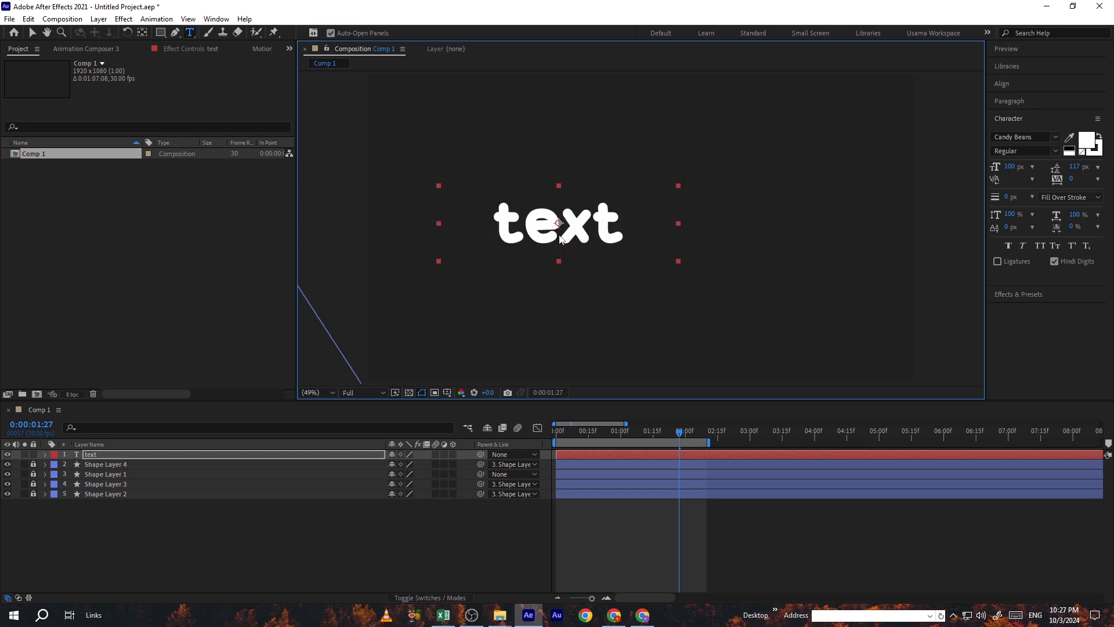
Step: Nudge the enlarged text right and slightly up so it sits roughly in the centre of the frame
{"action": "key", "text": "shift+Right"}
{"action": "key", "text": "shift+Right"}
{"action": "key", "text": "shift+Right"}
{"action": "key", "text": "shift+Right"}
{"action": "key", "text": "shift+Right"}
{"action": "key", "text": "shift+Right"}
{"action": "key", "text": "shift+Right"}
{"action": "key", "text": "shift+Right"}
{"action": "key", "text": "shift+Right"}
{"action": "key", "text": "shift+Right"}
{"action": "key", "text": "shift+Right"}
{"action": "key", "text": "shift+Right"}
{"action": "key", "text": "shift+Right"}
{"action": "key", "text": "shift+Right"}
{"action": "key", "text": "shift+Right"}
{"action": "key", "text": "shift+Right"}
{"action": "key", "text": "shift+Right"}
{"action": "key", "text": "shift+Right"}
{"action": "key", "text": "shift+Right"}
{"action": "key", "text": "shift+Right"}
{"action": "key", "text": "shift+Right"}
{"action": "key", "text": "shift+Right"}
{"action": "key", "text": "shift+Right"}
{"action": "key", "text": "shift+Right"}
{"action": "key", "text": "shift+Right"}
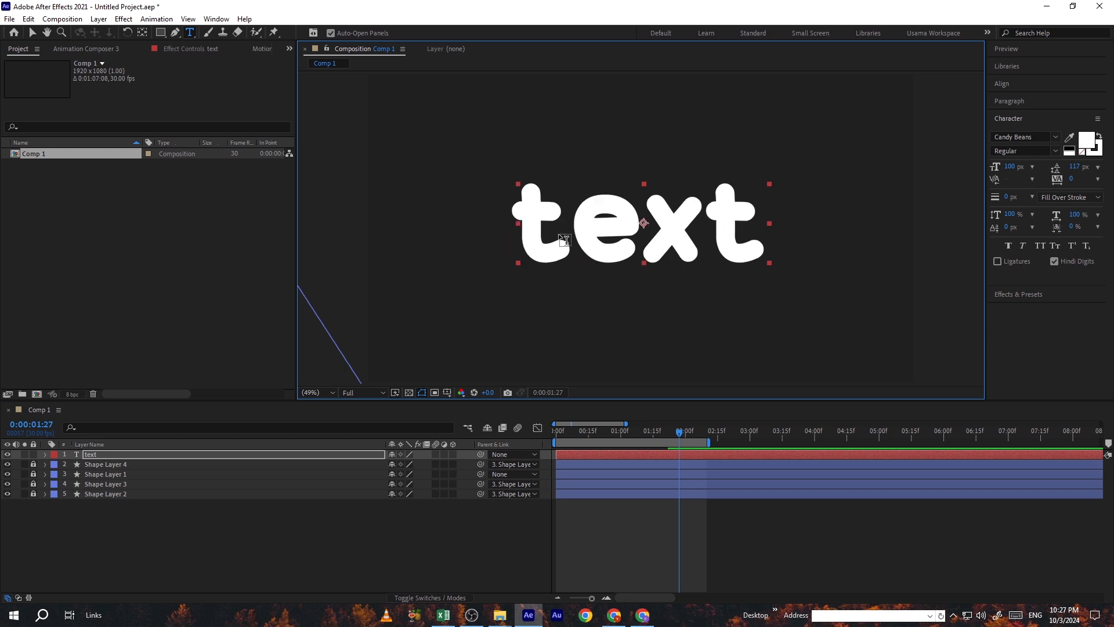
{"action": "key", "text": "shift+Left"}
{"action": "key", "text": "shift+Left"}
{"action": "key", "text": "shift+Up"}
{"action": "key", "text": "shift+Up"}
{"action": "key", "text": "shift+Up"}
{"action": "key", "text": "shift+Up"}
{"action": "key", "text": "v"}
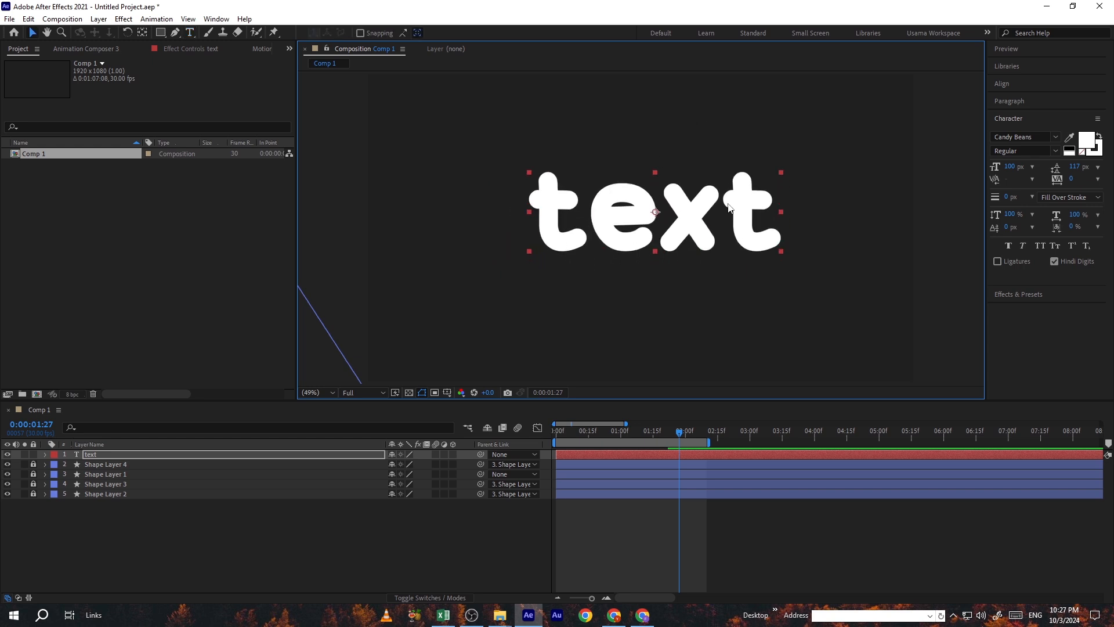
Step: Send the text layer beneath all the stripe layers and check the frame at 0:00:01:15
{"action": "left_click", "coordinate": [658, 448]}
{"action": "left_click", "coordinate": [659, 455]}
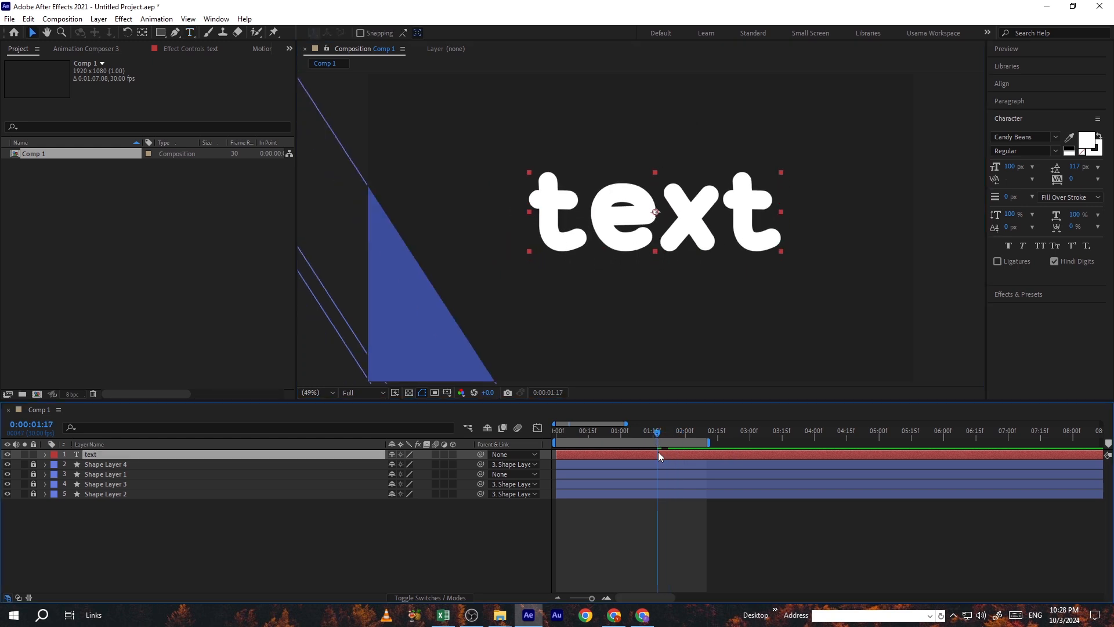
{"action": "key", "text": "ctrl+shift+bracketleft"}
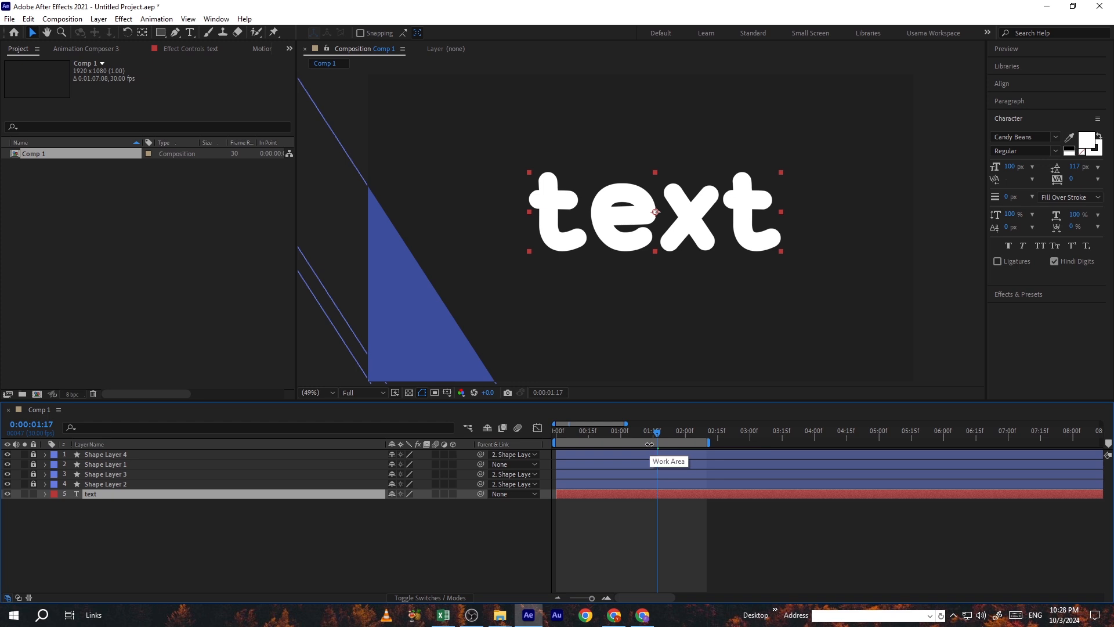
{"action": "left_click", "coordinate": [654, 433]}
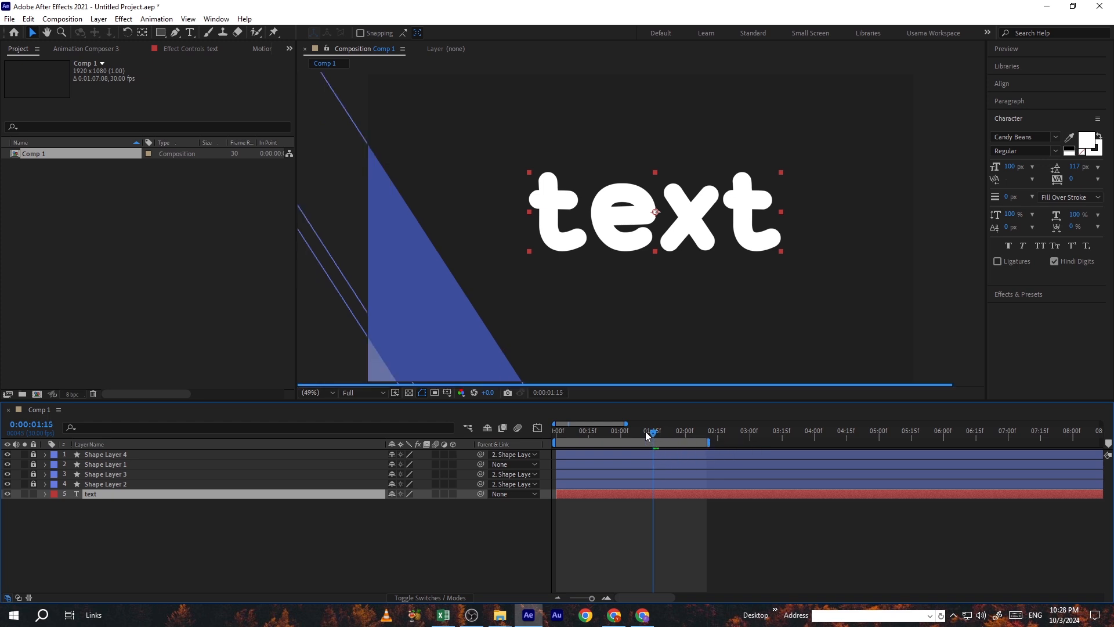
Step: Create a full-frame rectangle on a new shape layer
{"action": "double_click", "coordinate": [161, 33]}
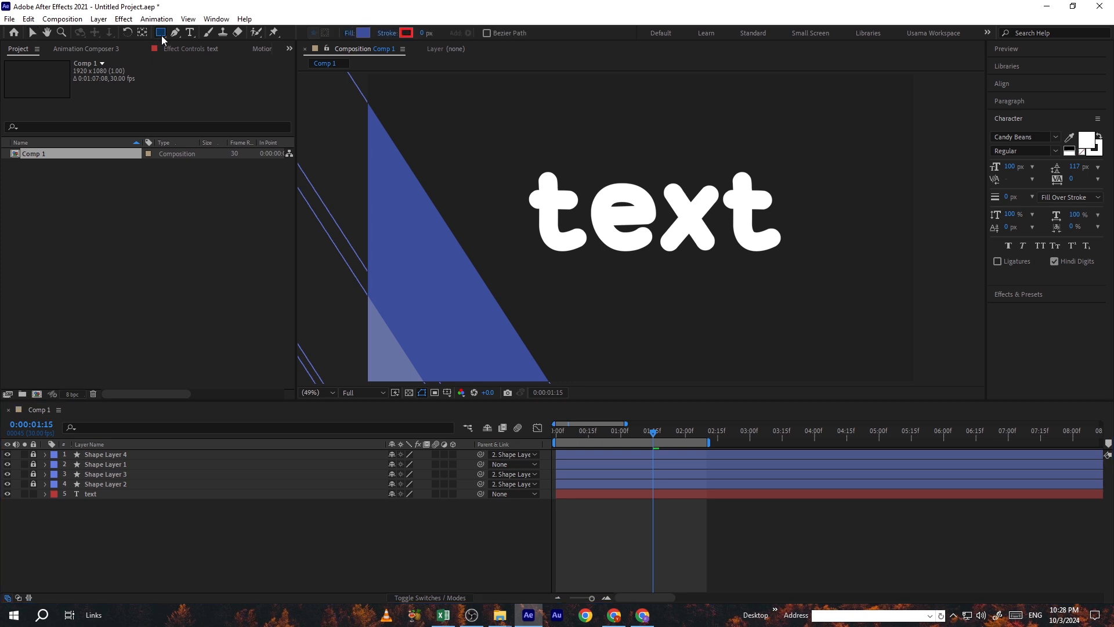
{"action": "key", "text": "v"}
{"action": "left_click", "coordinate": [141, 454]}
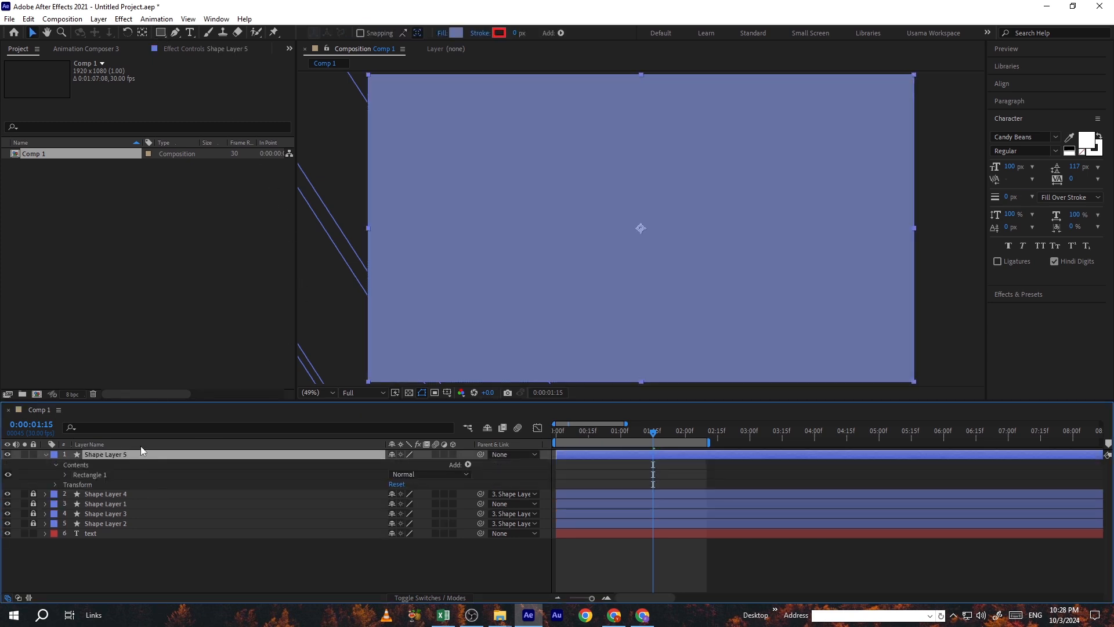
Step: Change the full-frame rectangle's fill to olive green and send its layer to the bottom of the stack as a background
{"action": "left_click", "coordinate": [456, 33]}
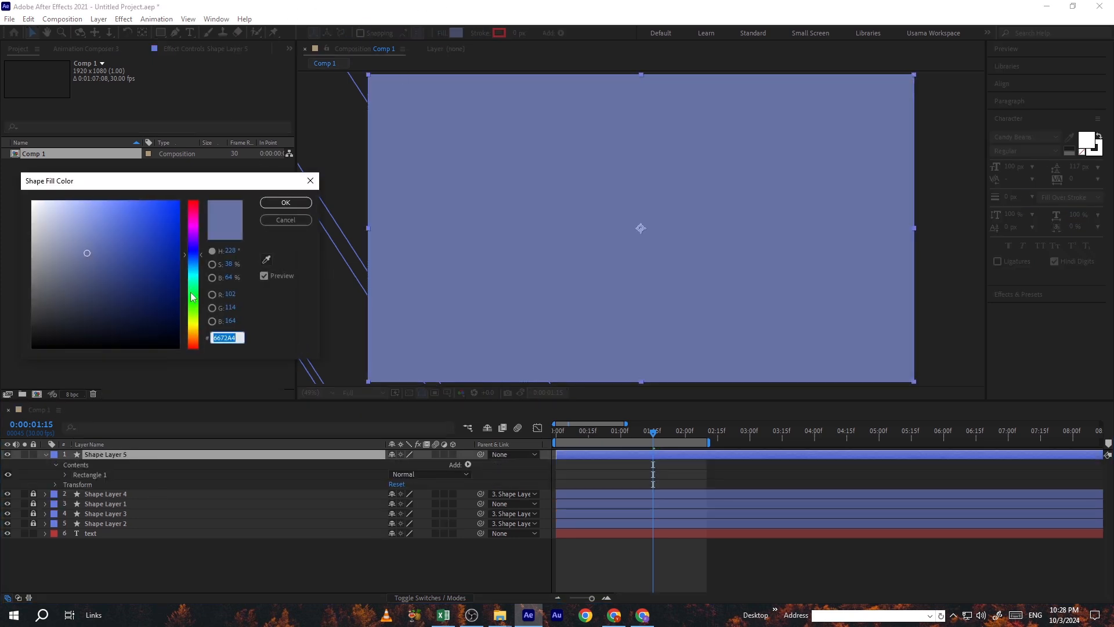
{"action": "left_click", "coordinate": [192, 320]}
{"action": "key", "text": "Return"}
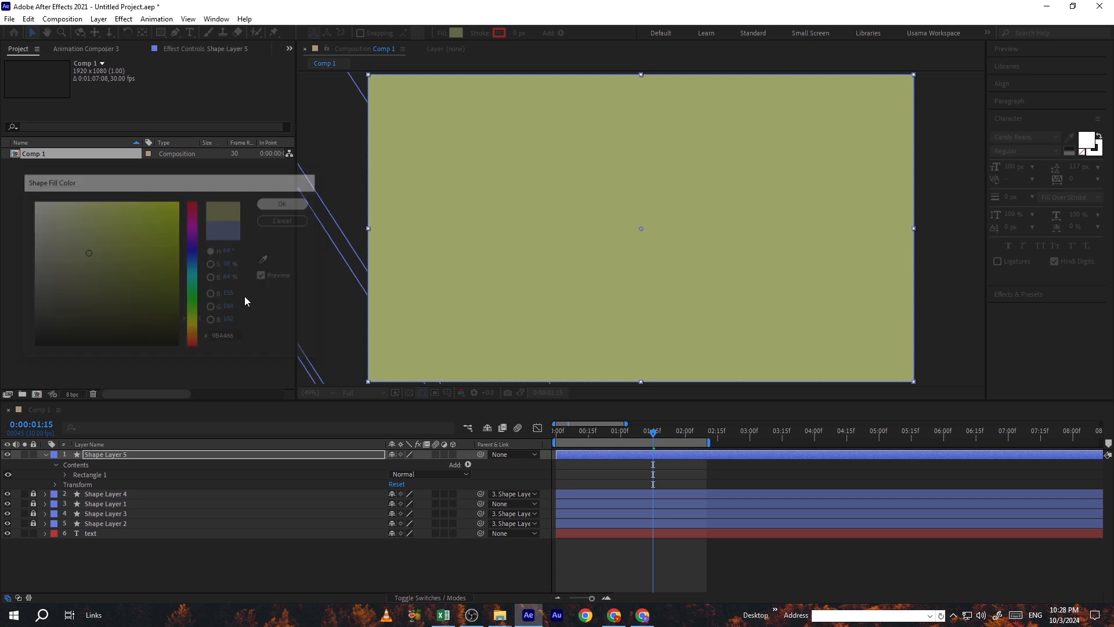
{"action": "key", "text": "ctrl+shift+bracketleft"}
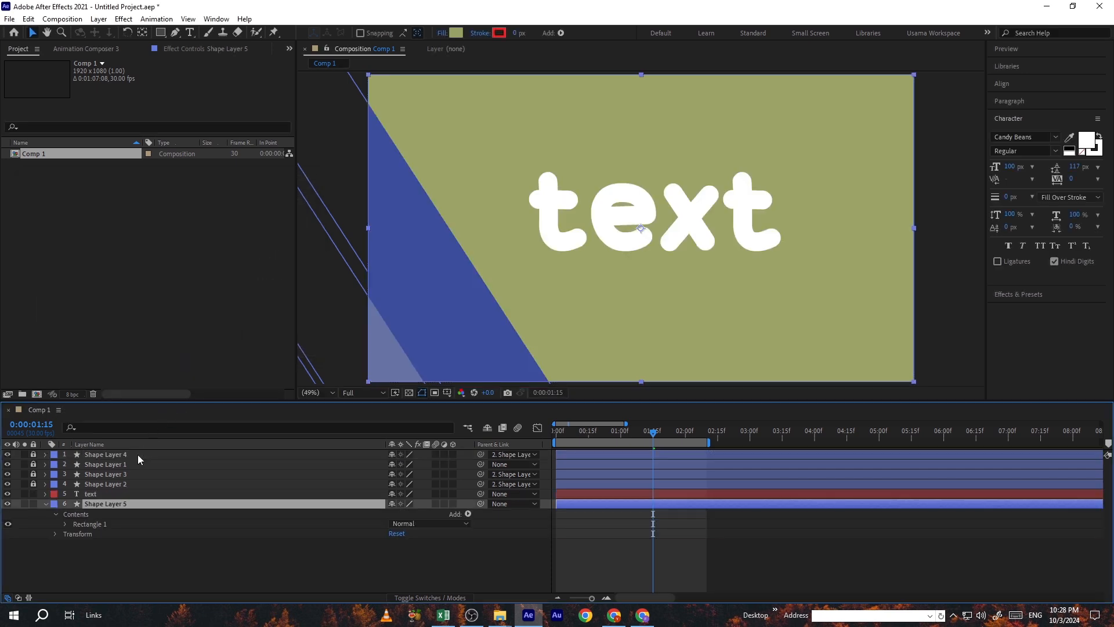
{"action": "left_click", "coordinate": [421, 571]}
Step: Preview the stripe sweep over the text and green background from near the start
{"action": "left_click_drag", "start_coordinate": [654, 433], "coordinate": [562, 451]}
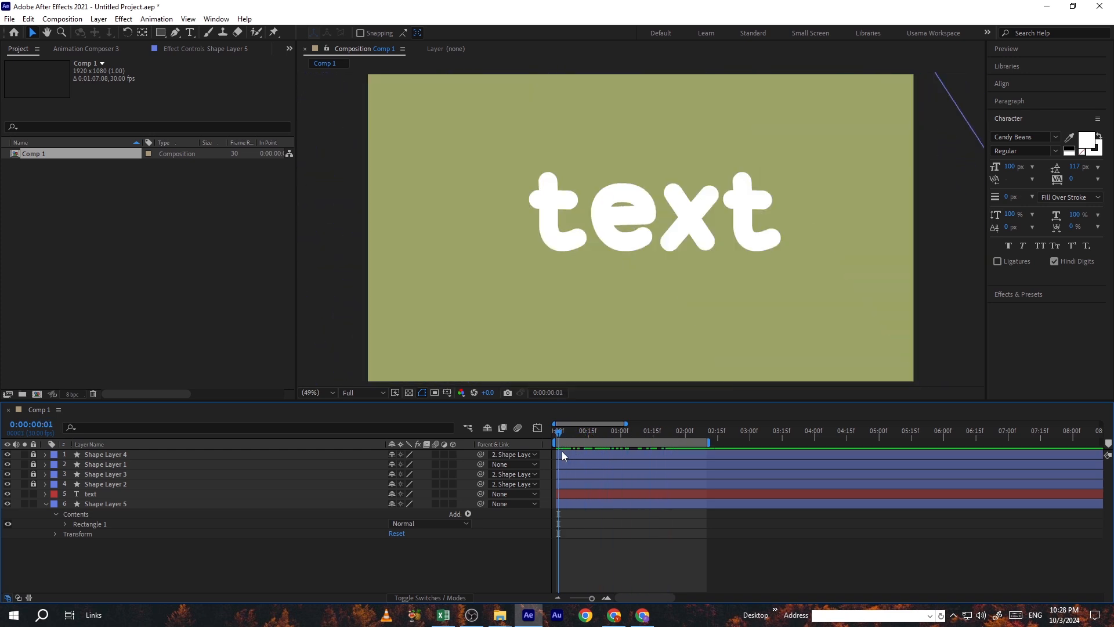
{"action": "key", "text": "space"}
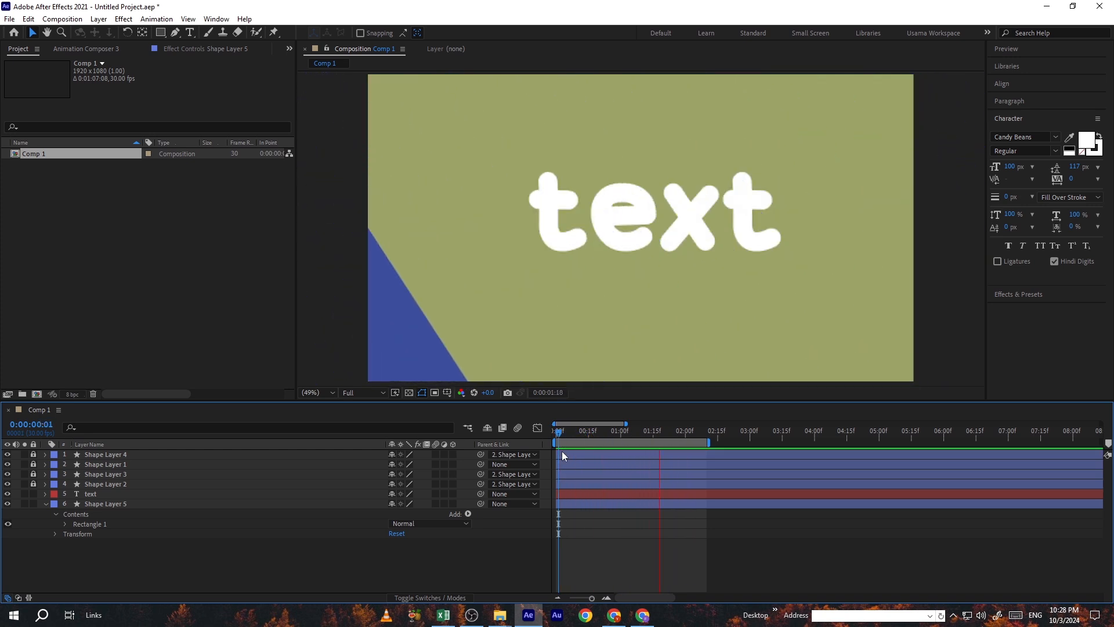
{"action": "left_click", "coordinate": [639, 494]}
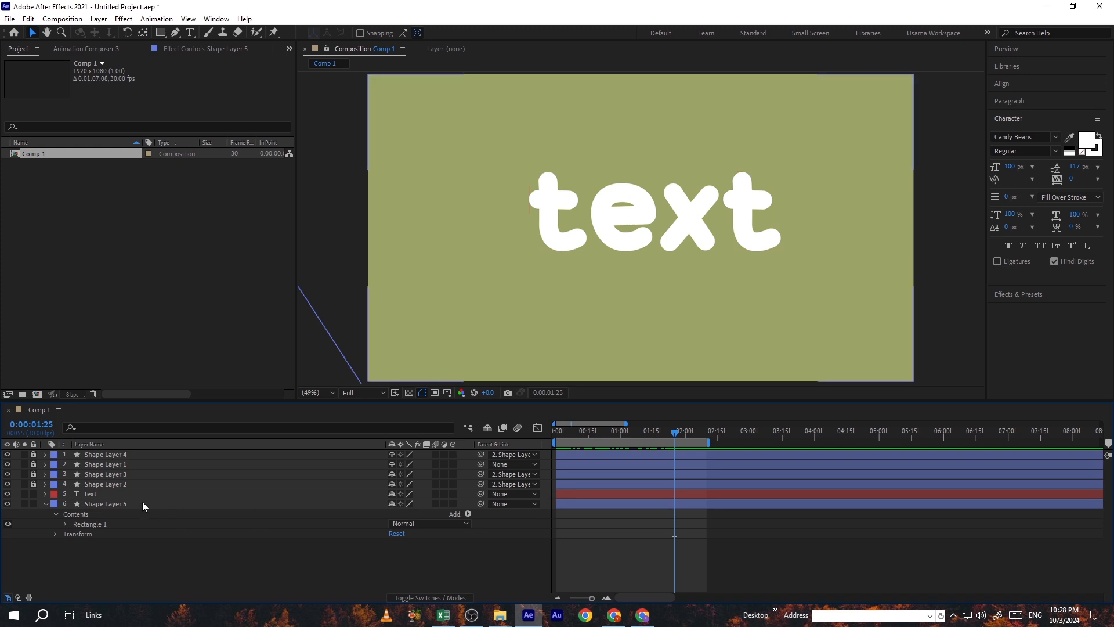
Step: Unlock the four stripe layers and reveal Shape Layer 1's position keyframes
{"action": "left_click", "coordinate": [128, 484]}
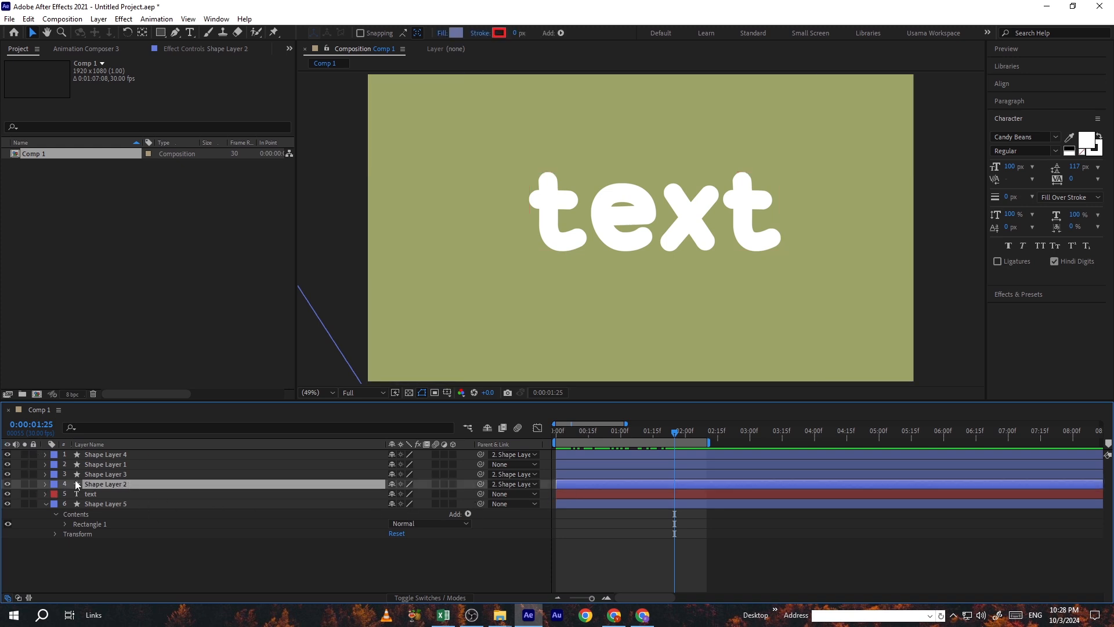
{"action": "left_click", "coordinate": [114, 454]}
{"action": "left_click", "coordinate": [117, 464]}
{"action": "key", "text": "p"}
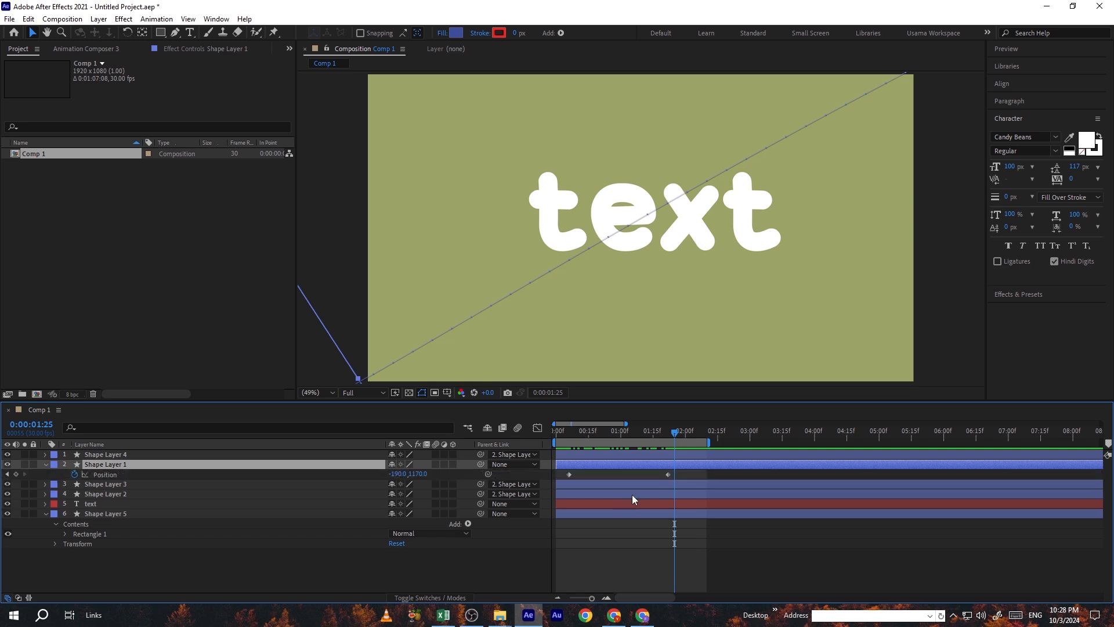
Step: Apply Easy Ease to both position keyframes of Shape Layer 1
{"action": "left_click_drag", "start_coordinate": [671, 472], "coordinate": [556, 485]}
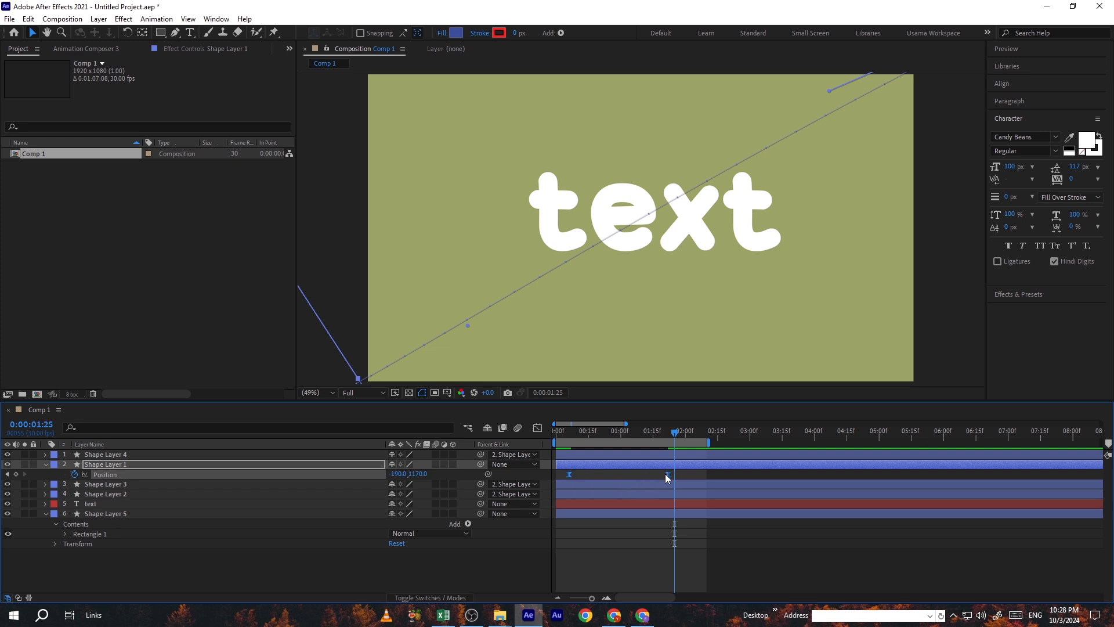
{"action": "right_click", "coordinate": [665, 476]}
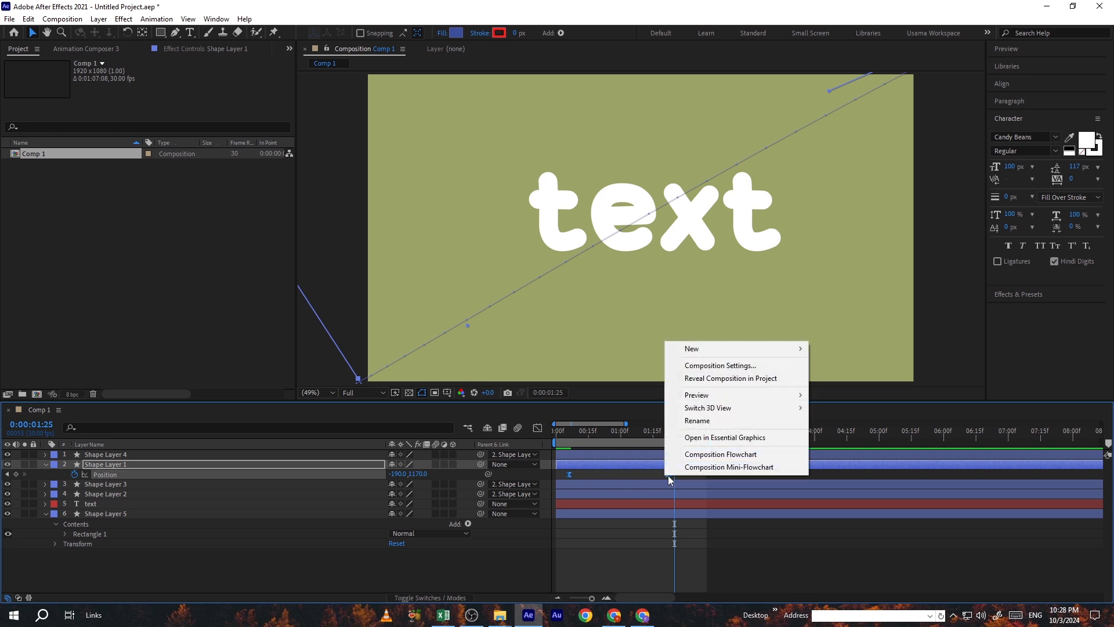
{"action": "right_click", "coordinate": [571, 473]}
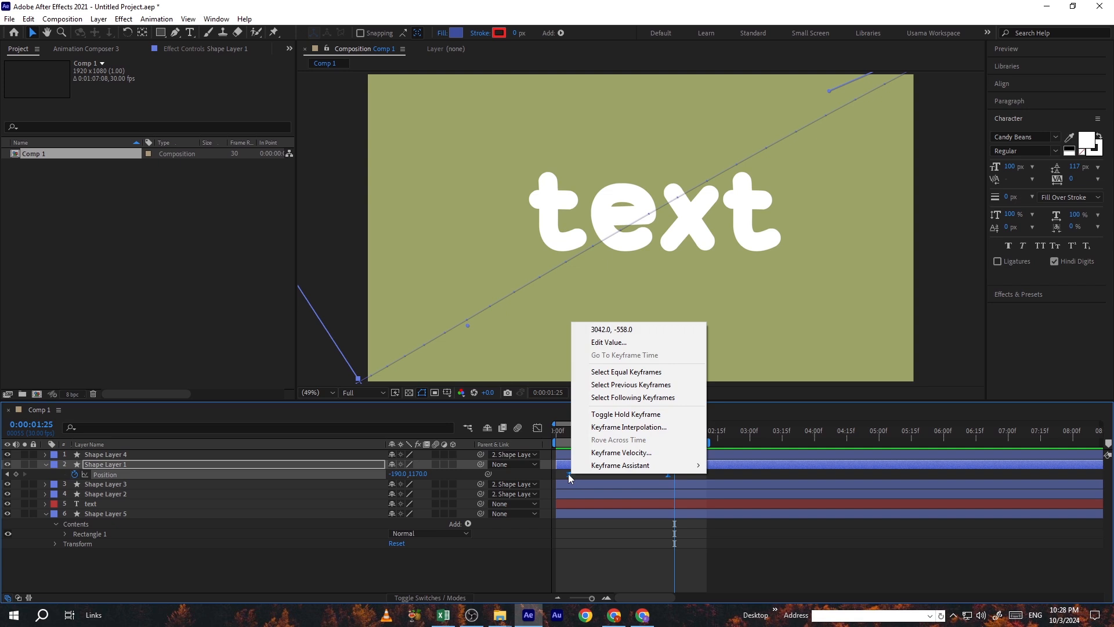
{"action": "left_click", "coordinate": [565, 473]}
{"action": "left_click_drag", "start_coordinate": [564, 473], "coordinate": [678, 483]}
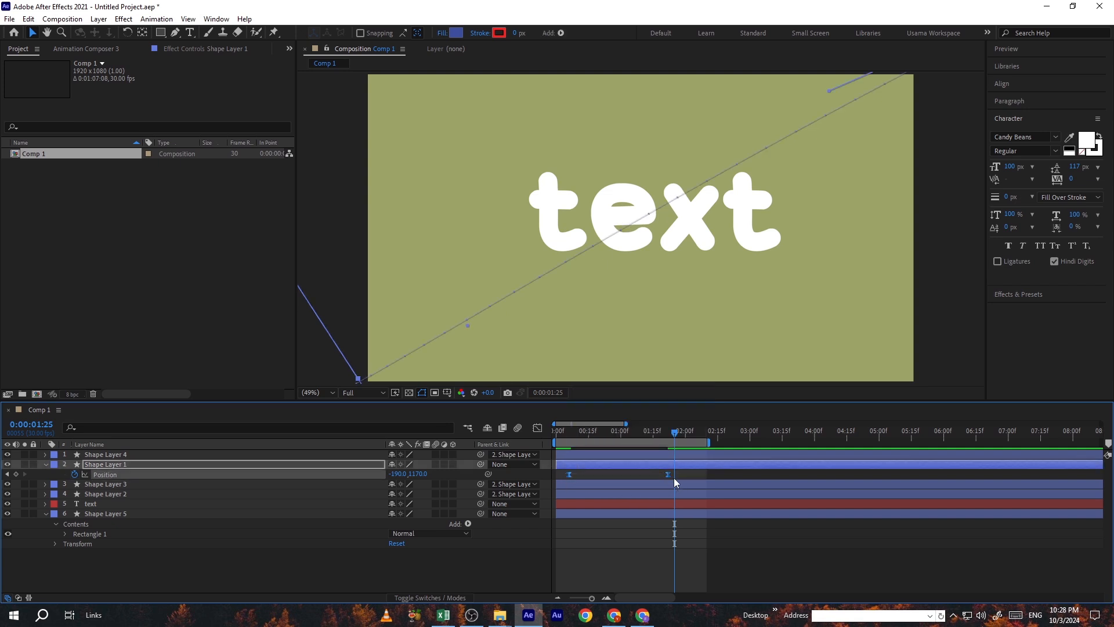
{"action": "left_click", "coordinate": [667, 474], "text": "ctrl"}
{"action": "key", "text": "F9"}
Step: Extend the last position keyframe's influence toward the start in the speed graph so the sweep peaks early and slows gradually
{"action": "left_click", "coordinate": [539, 431]}
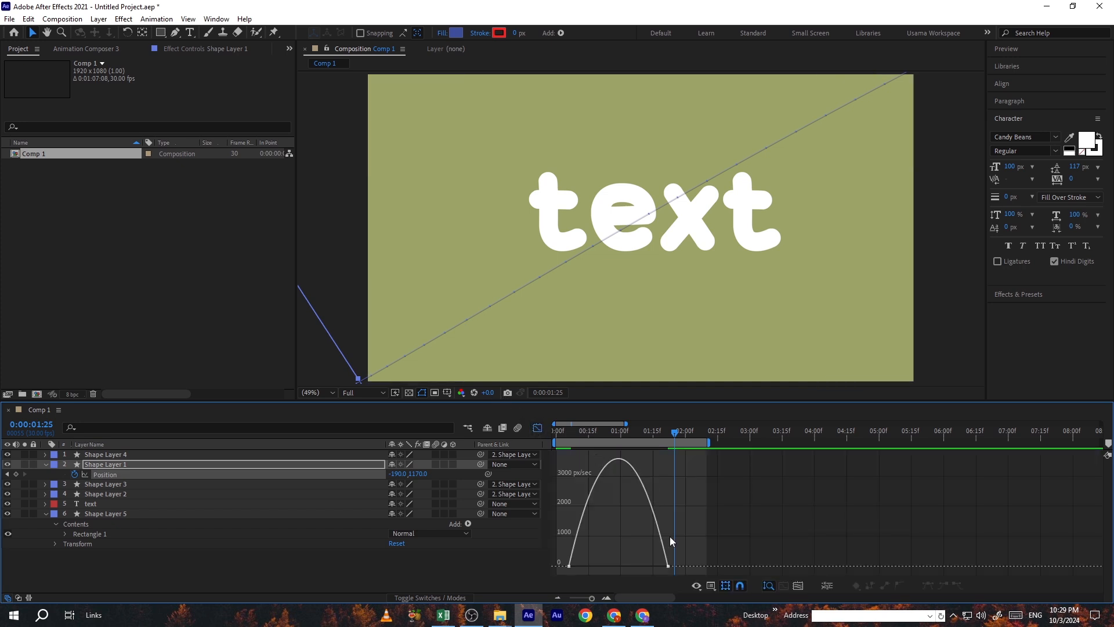
{"action": "left_click_drag", "start_coordinate": [678, 552], "coordinate": [623, 568]}
{"action": "left_click", "coordinate": [538, 428]}
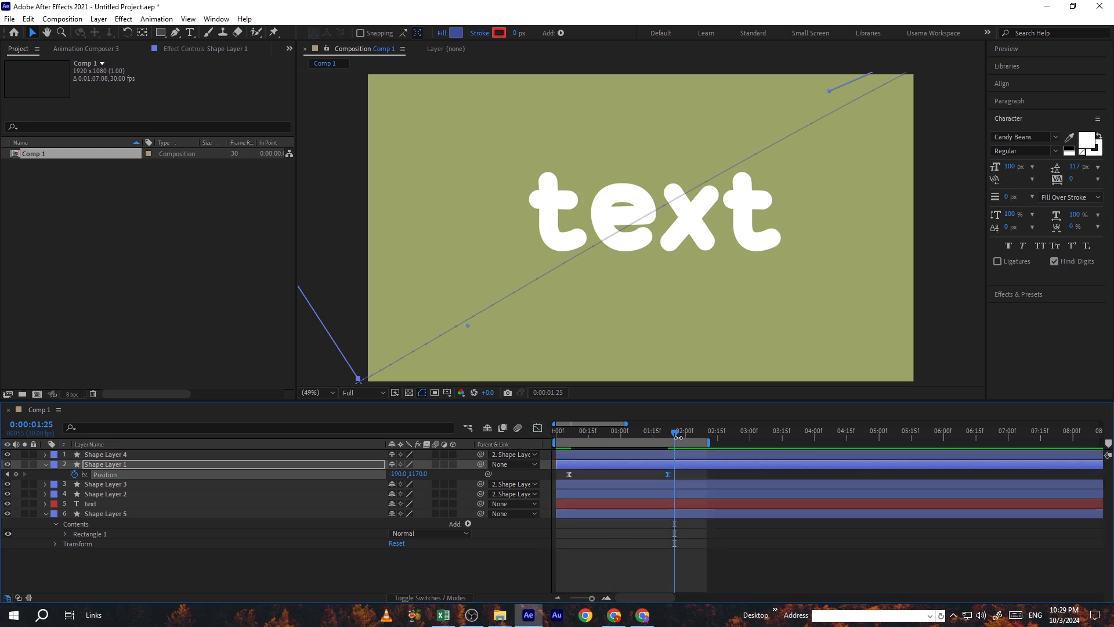
Step: Play back the eased stripe sweep from the beginning twice
{"action": "left_click_drag", "start_coordinate": [674, 432], "coordinate": [550, 426]}
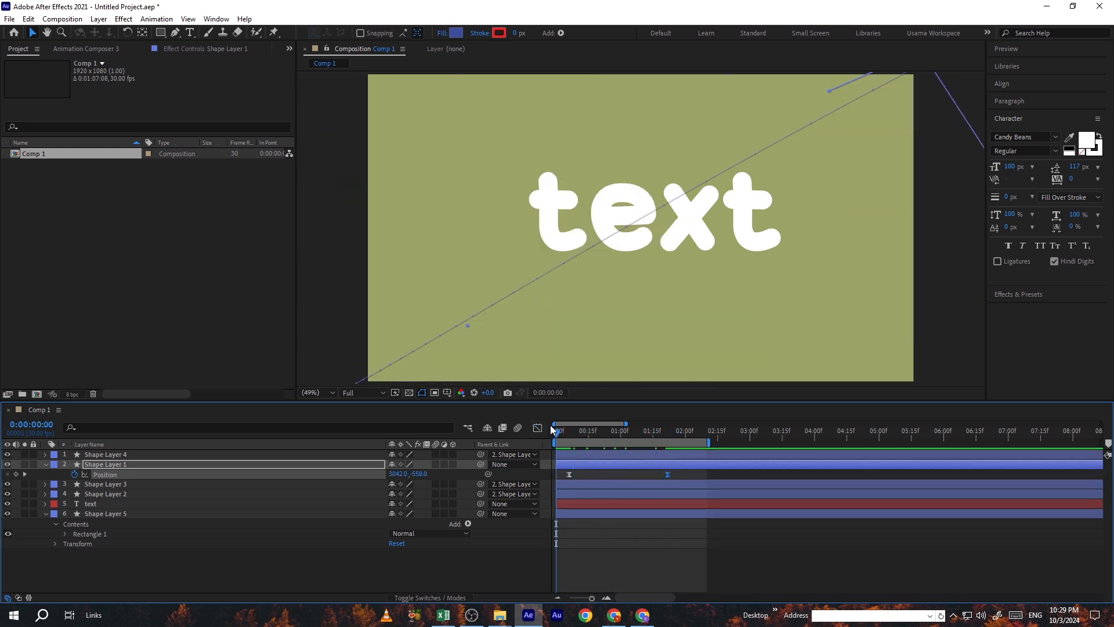
{"action": "key", "text": "space"}
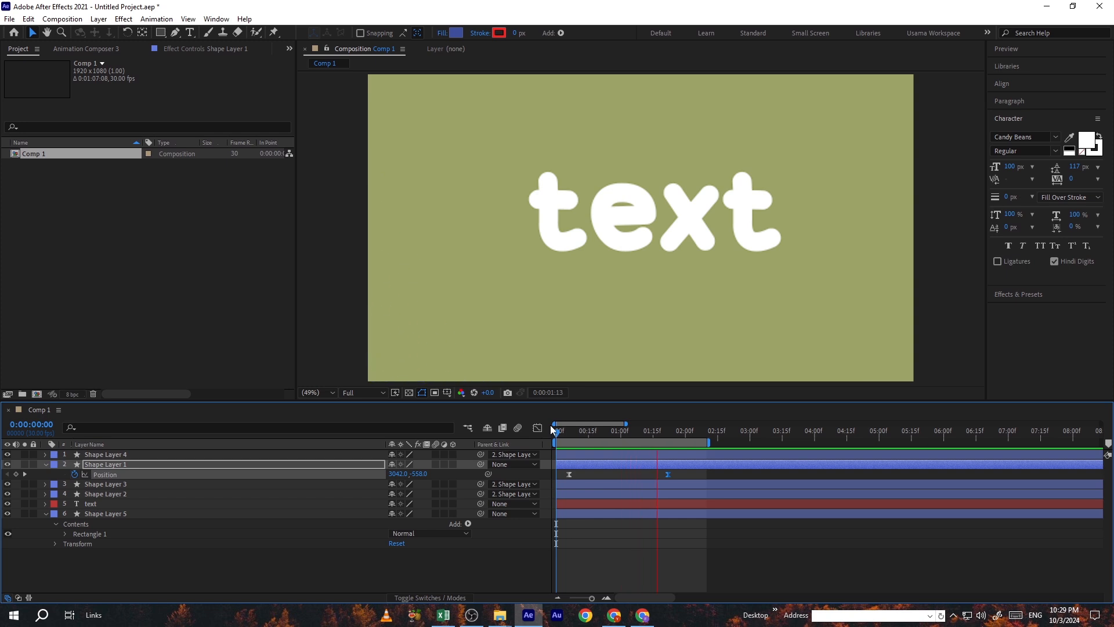
{"action": "key", "text": "space"}
{"action": "left_click_drag", "start_coordinate": [654, 437], "coordinate": [560, 441]}
{"action": "key", "text": "space"}
Step: Set a 100% opacity keyframe on the text layer at 0:00:00:19, where the stripes fully cover the text
{"action": "left_click_drag", "start_coordinate": [655, 441], "coordinate": [596, 443]}
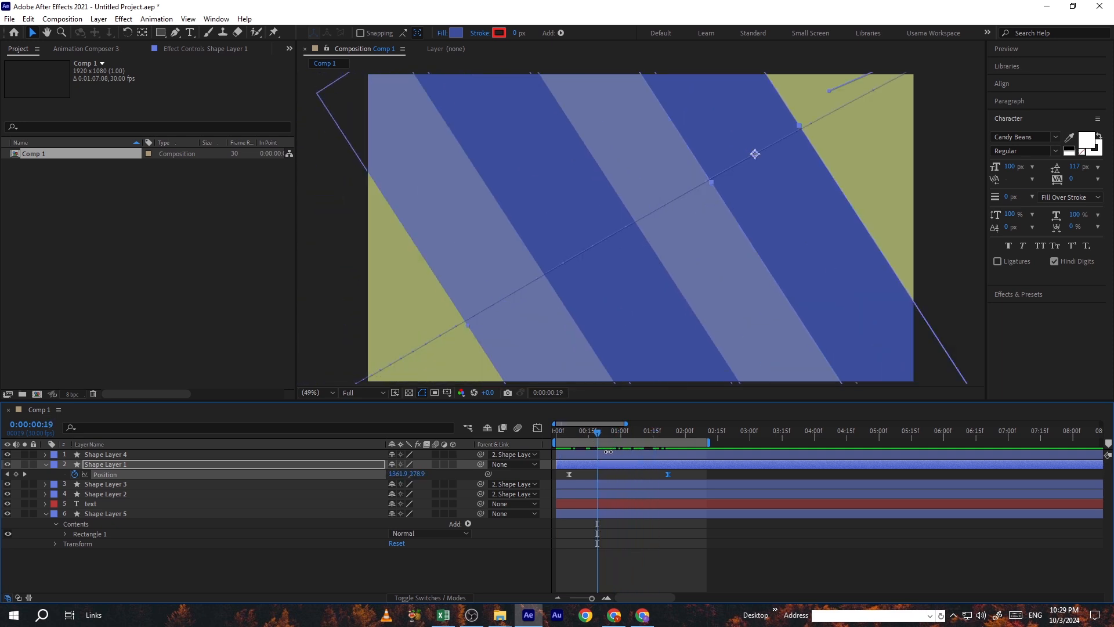
{"action": "left_click", "coordinate": [595, 503]}
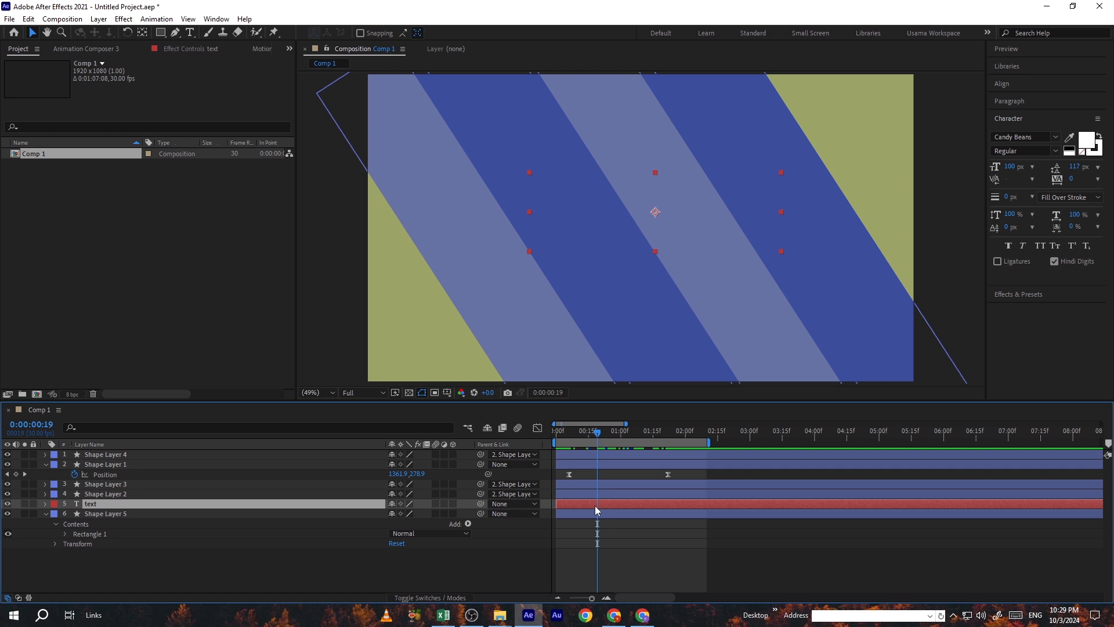
{"action": "key", "text": "t"}
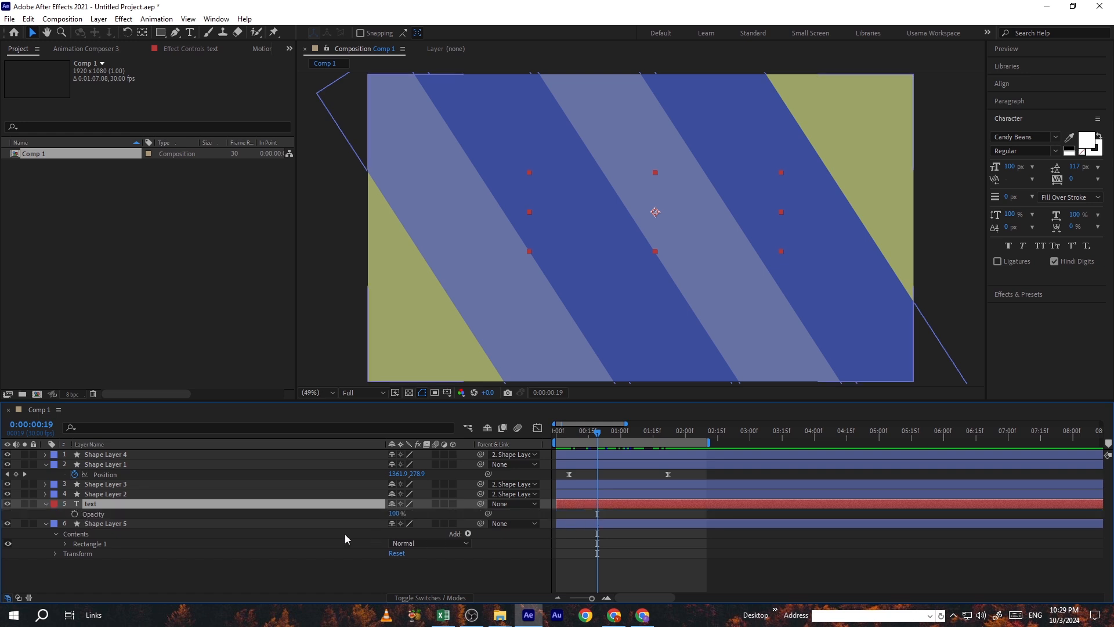
{"action": "left_click", "coordinate": [74, 514]}
Step: Set the text layer's opacity to 0% two frames ahead, at 0:00:00:21
{"action": "key", "text": "Page_Down"}
{"action": "key", "text": "Page_Down"}
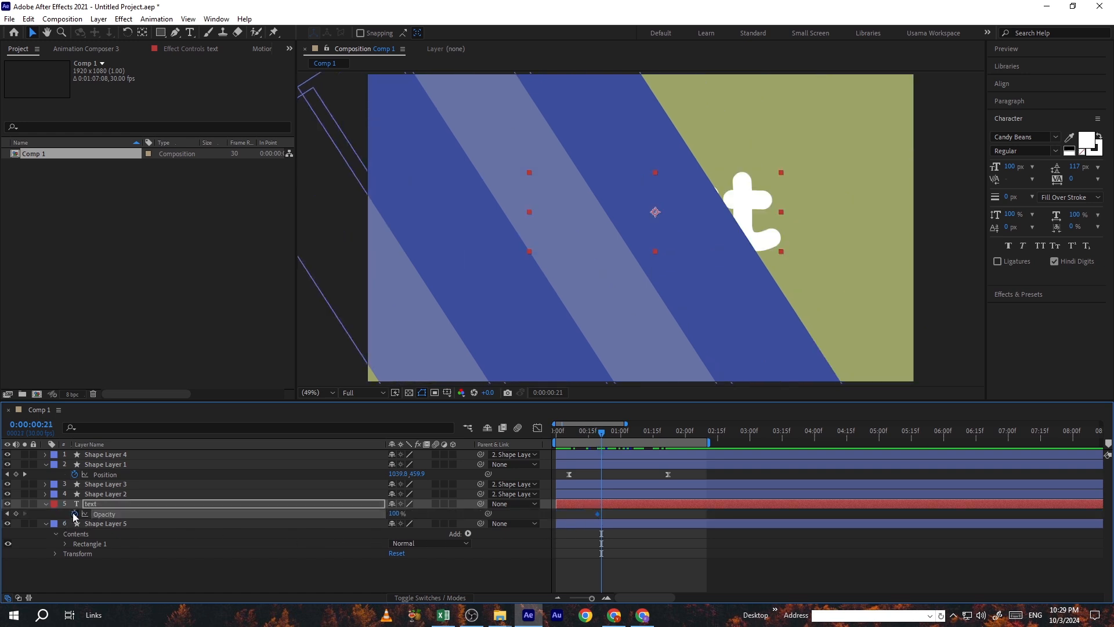
{"action": "left_click", "coordinate": [395, 513]}
{"action": "type", "text": "0"}
{"action": "key", "text": "Return"}
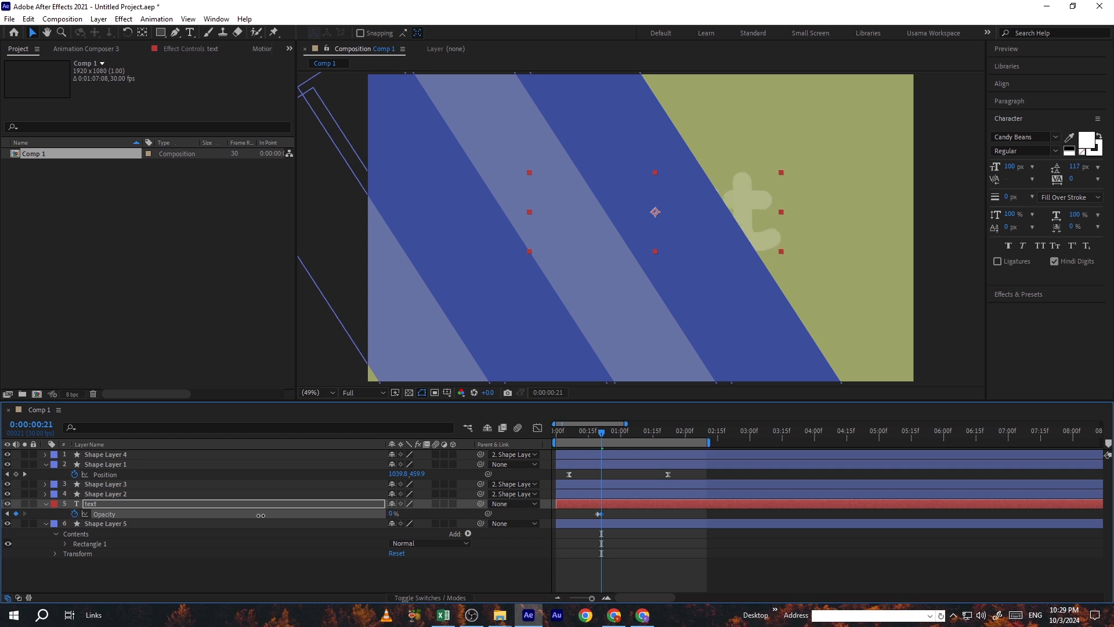
Step: Shift both opacity keyframes of the text layer two frames earlier, to 0:00:00:17 and 0:00:00:19, and scrub through the change
{"action": "left_click", "coordinate": [606, 598]}
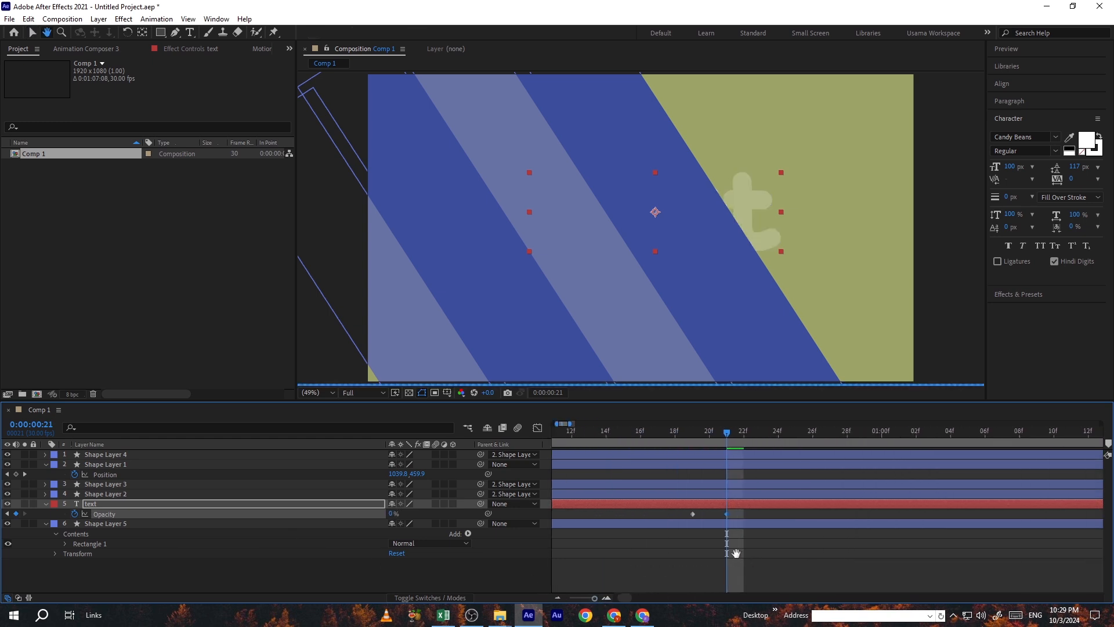
{"action": "left_click", "coordinate": [692, 514]}
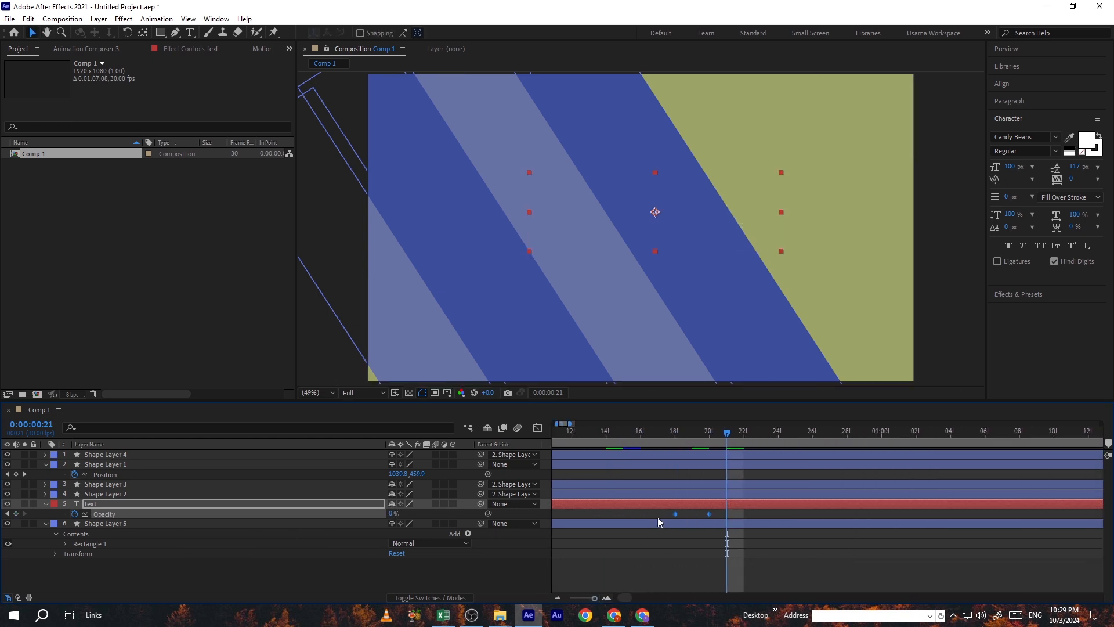
{"action": "left_click_drag", "start_coordinate": [667, 439], "coordinate": [788, 460]}
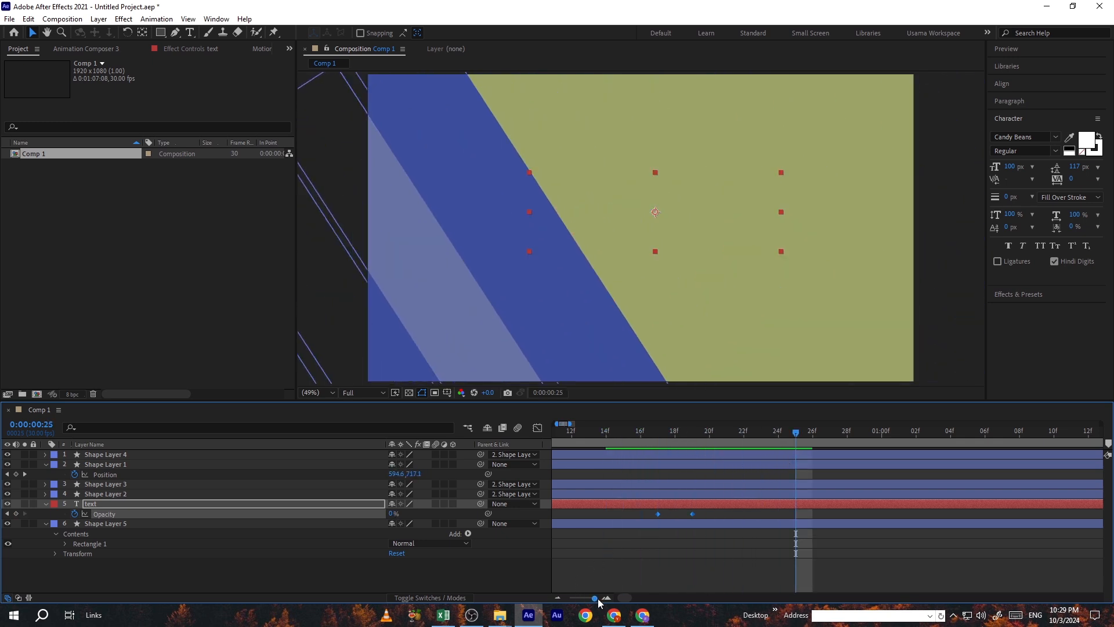
Step: Add a new text layer reading "No Text" in the lower middle of the composition at 0:00:00:25
{"action": "left_click_drag", "start_coordinate": [594, 600], "coordinate": [591, 598]}
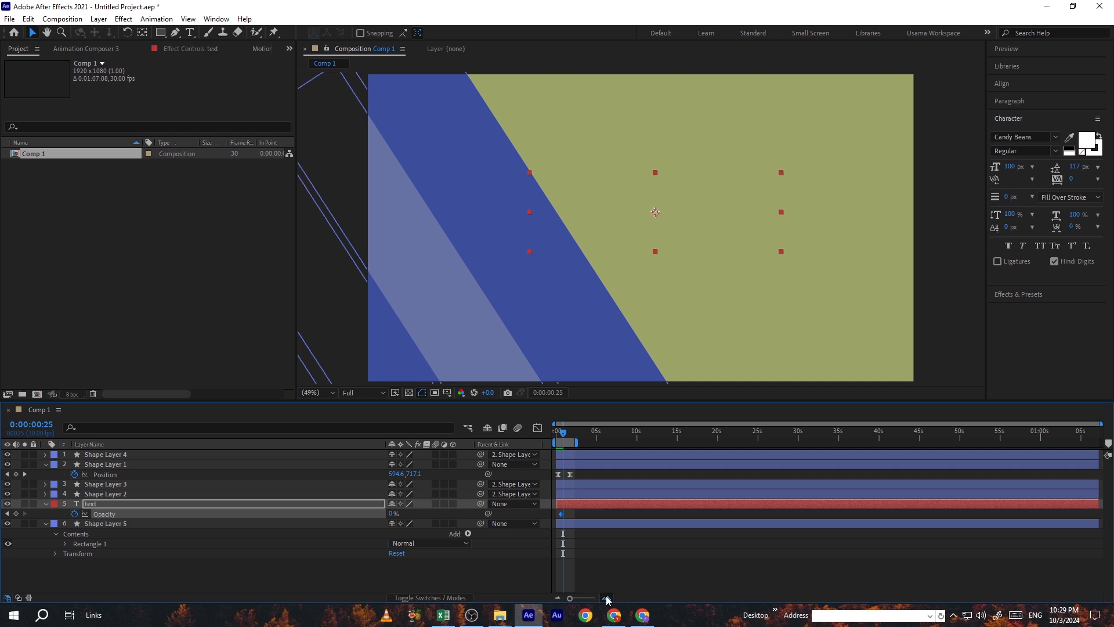
{"action": "scroll", "coordinate": [603, 580], "scroll_direction": "left", "scroll_amount": 2}
{"action": "left_click", "coordinate": [622, 505]}
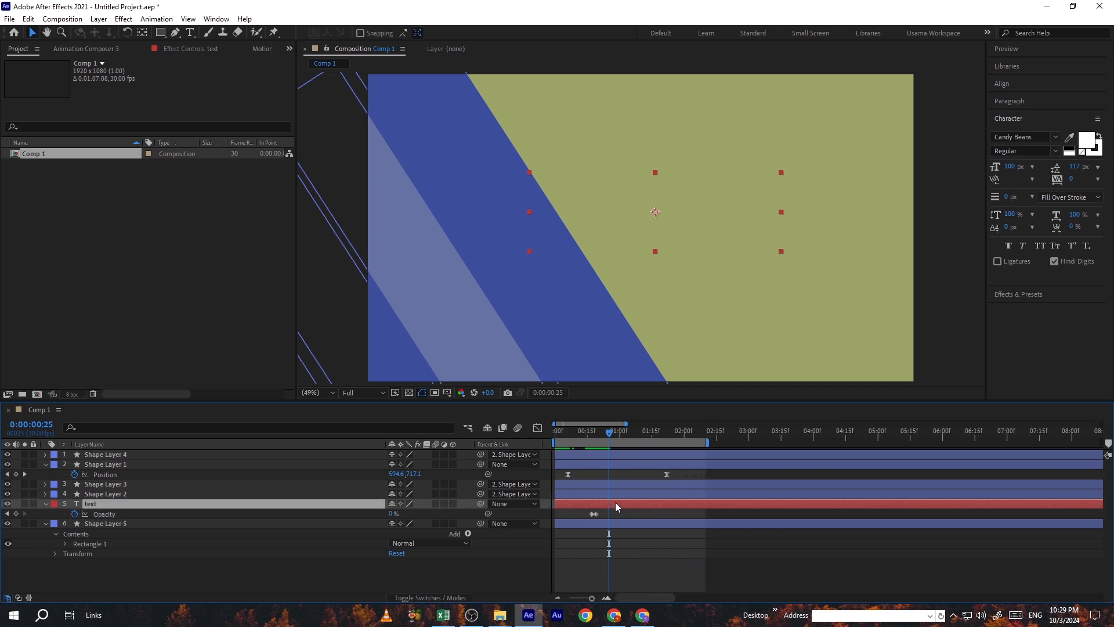
{"action": "left_click", "coordinate": [335, 572]}
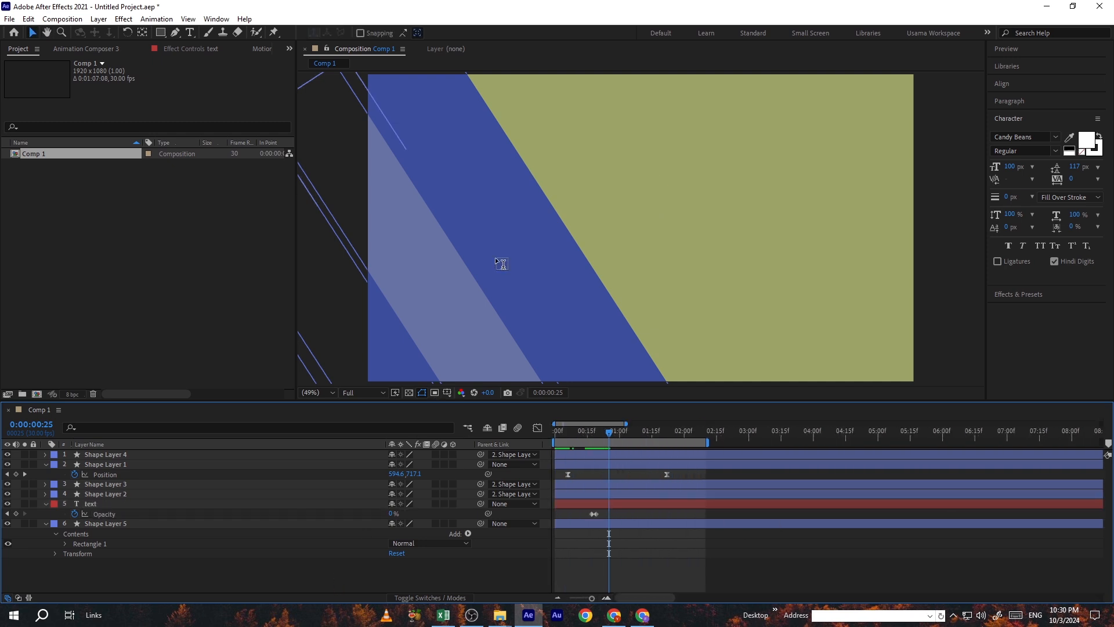
{"action": "key", "text": "ctrl+t"}
{"action": "left_click", "coordinate": [657, 311]}
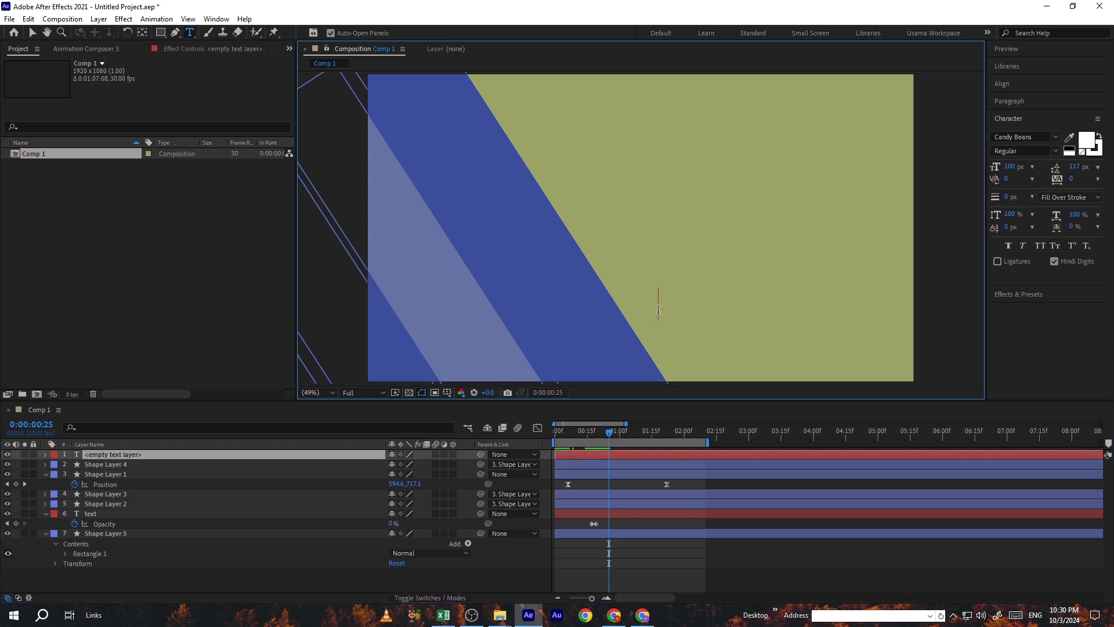
{"action": "type", "text": "No T"}
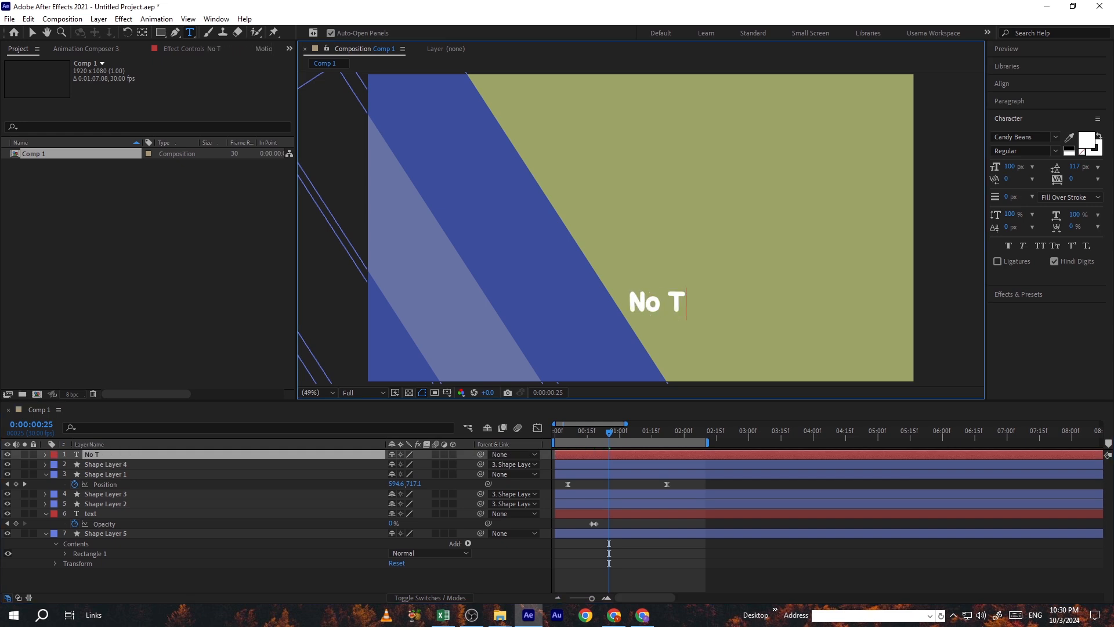
{"action": "type", "text": "ext"}
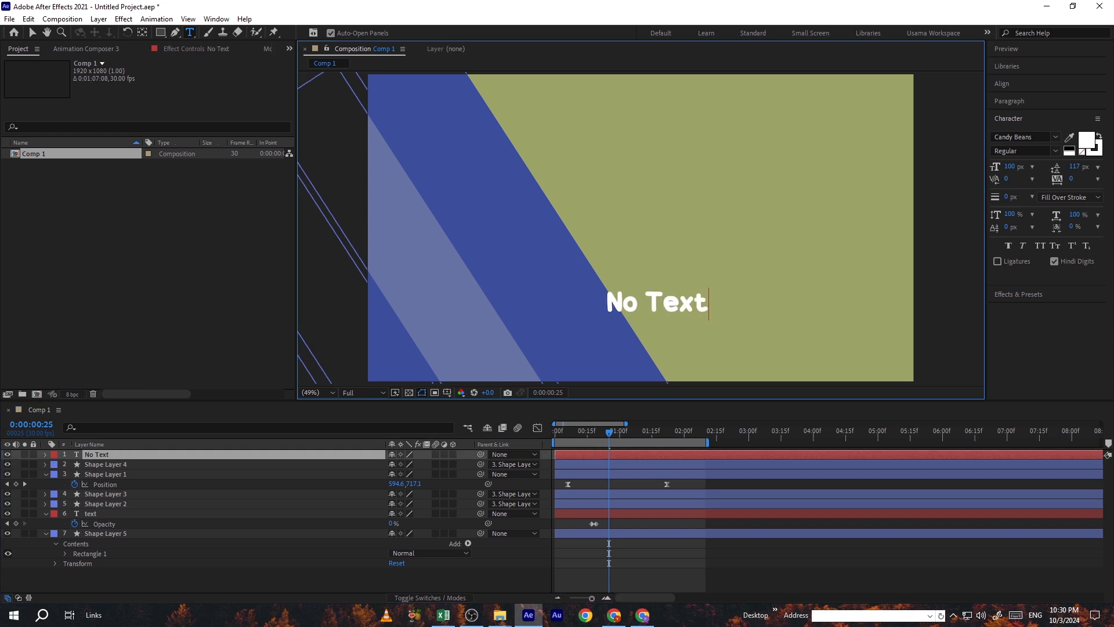
{"action": "key", "text": "KP_Enter"}
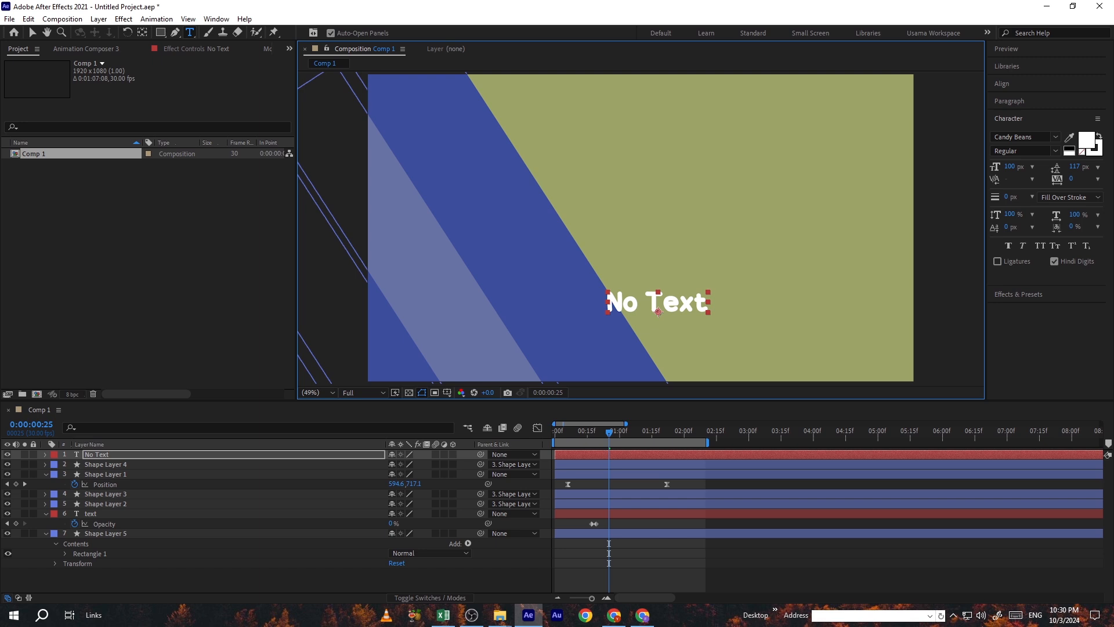
Step: Set the scale of the "No Text" layer to 250%
{"action": "key", "text": "s"}
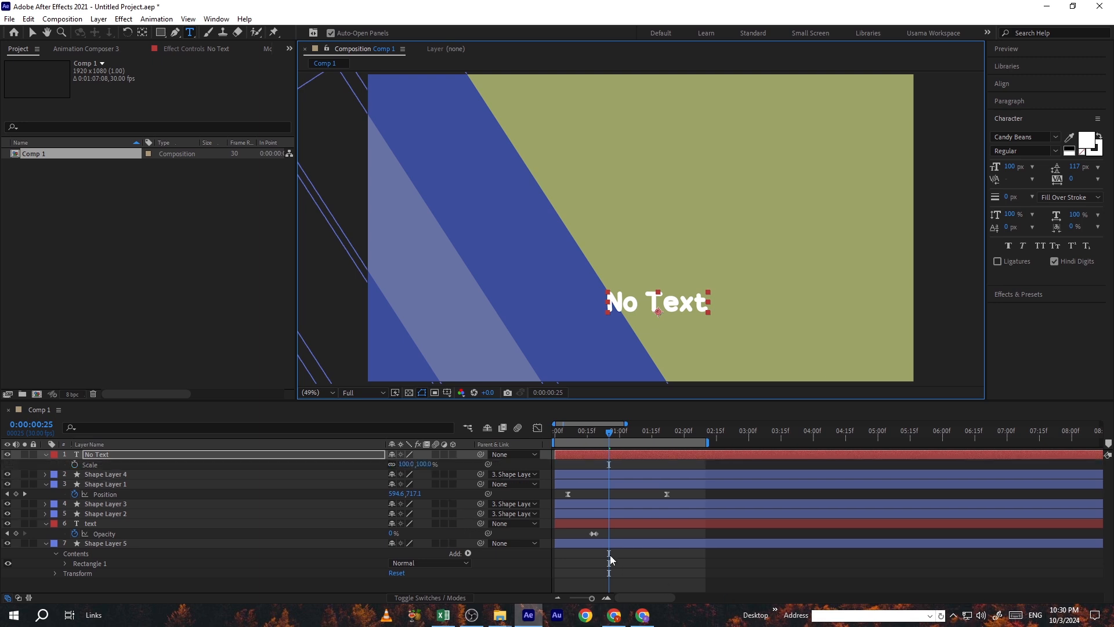
{"action": "left_click", "coordinate": [410, 463]}
{"action": "type", "text": "150"}
{"action": "key", "text": "Return"}
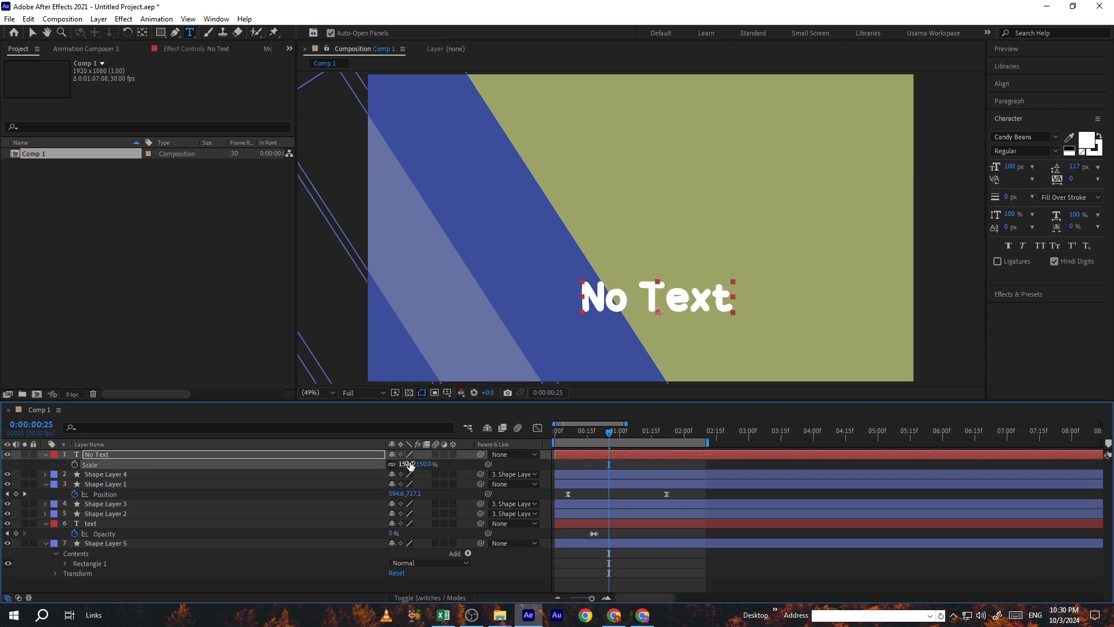
{"action": "left_click", "coordinate": [409, 463]}
{"action": "type", "text": "250"}
{"action": "key", "text": "Return"}
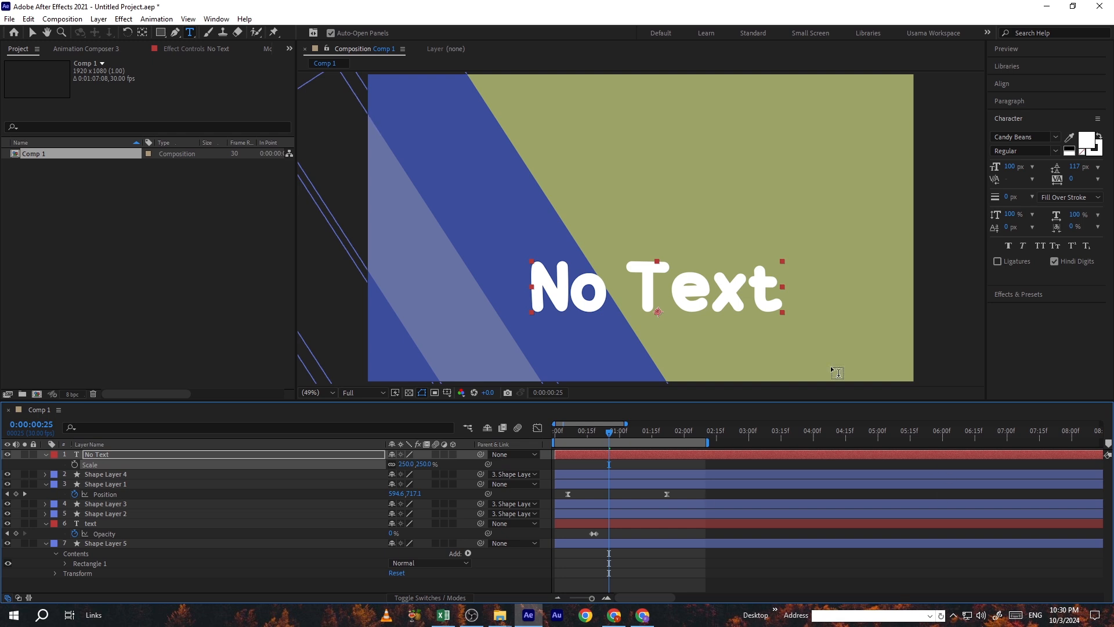
Step: Move the "No Text" title up to the centre of the frame
{"action": "left_click", "coordinate": [717, 297]}
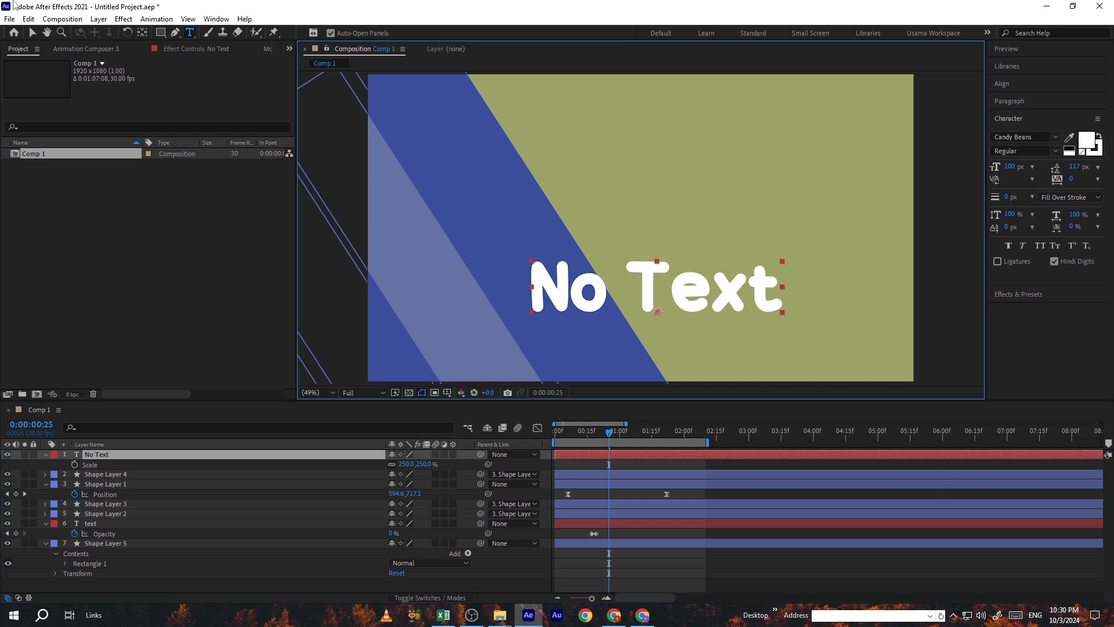
{"action": "left_click", "coordinate": [32, 33]}
{"action": "left_click_drag", "start_coordinate": [661, 269], "coordinate": [653, 235]}
Step: Make the "No Text" layer start at 0:00:00:19 and place it beneath the stripe layers, directly above the text layer
{"action": "key", "text": "j"}
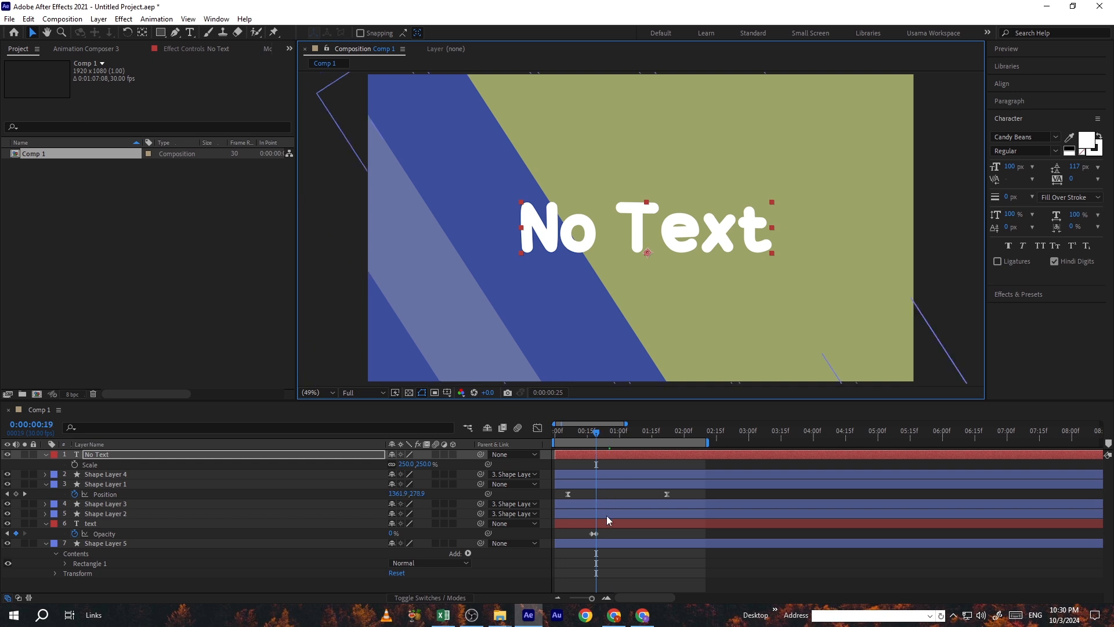
{"action": "left_click", "coordinate": [587, 454]}
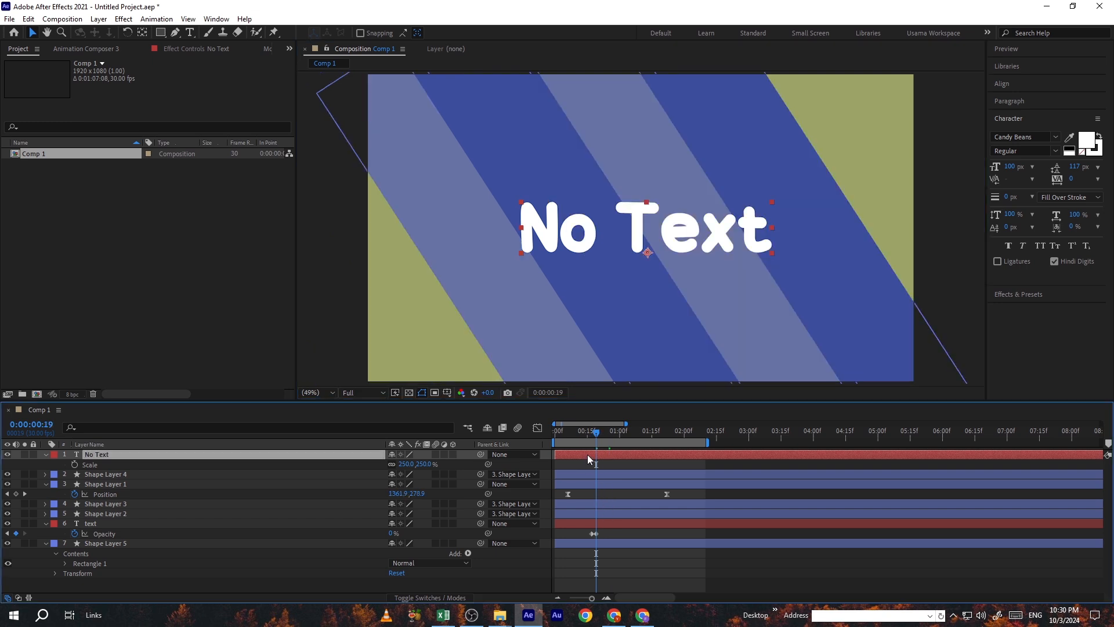
{"action": "left_click_drag", "start_coordinate": [610, 452], "coordinate": [624, 450]}
{"action": "left_click", "coordinate": [609, 599]}
{"action": "left_click", "coordinate": [607, 598]}
{"action": "left_click_drag", "start_coordinate": [631, 562], "coordinate": [735, 551]}
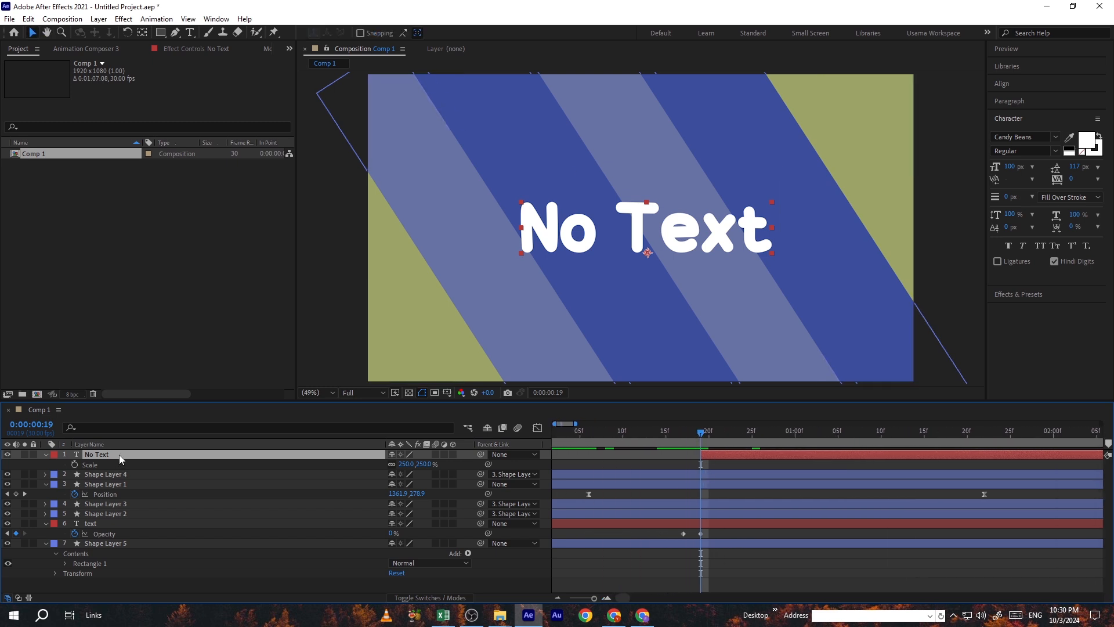
{"action": "left_click_drag", "start_coordinate": [119, 456], "coordinate": [119, 520]}
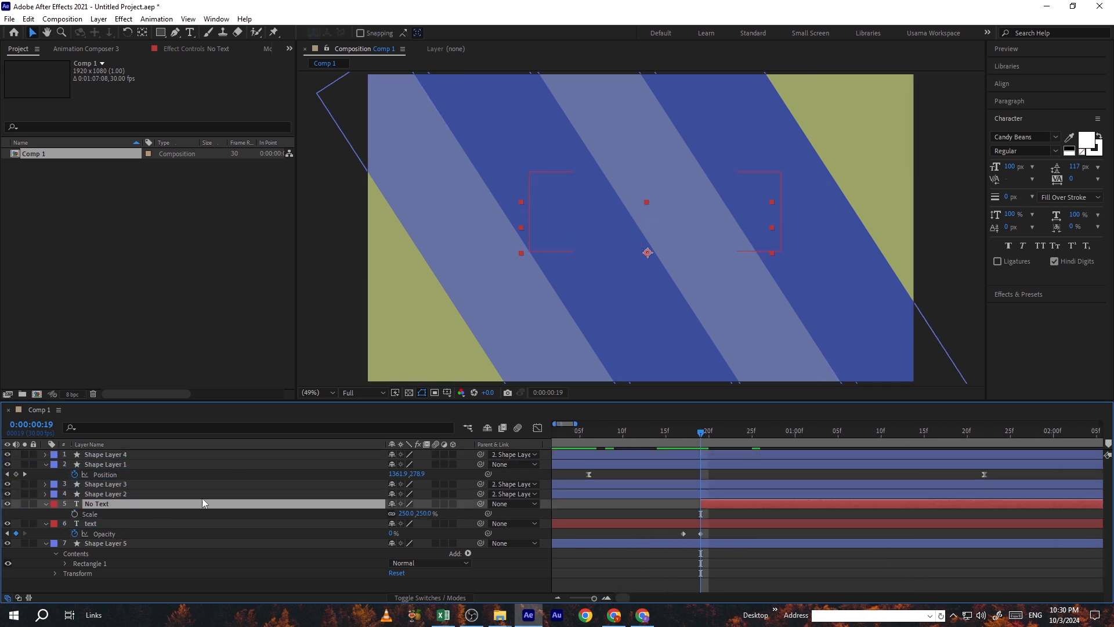
{"action": "key", "text": "space"}
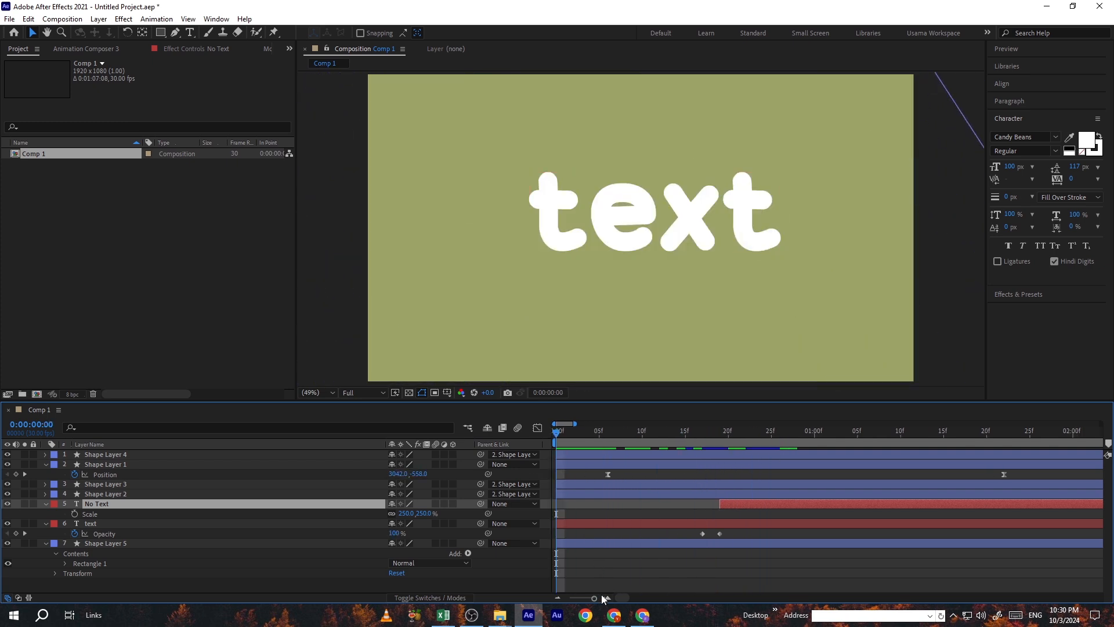
Step: Extend the work area's end to about 4.5 seconds and play back the transition with all layers collapsed
{"action": "left_click_drag", "start_coordinate": [594, 598], "coordinate": [581, 599]}
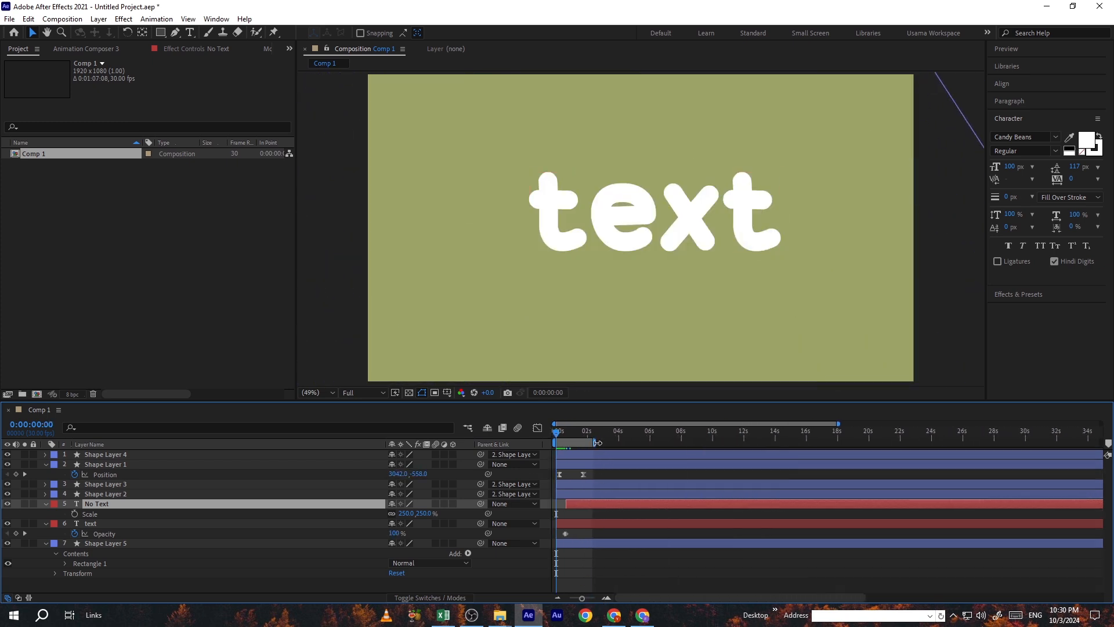
{"action": "left_click_drag", "start_coordinate": [597, 443], "coordinate": [625, 443]}
{"action": "left_click", "coordinate": [470, 585]}
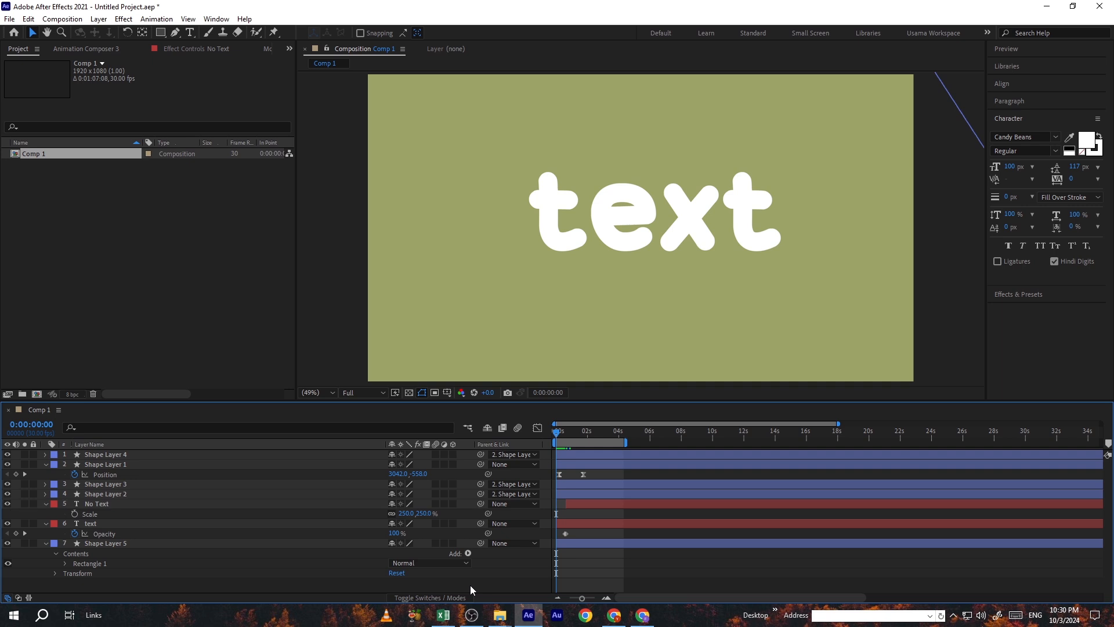
{"action": "key", "text": "ctrl+grave"}
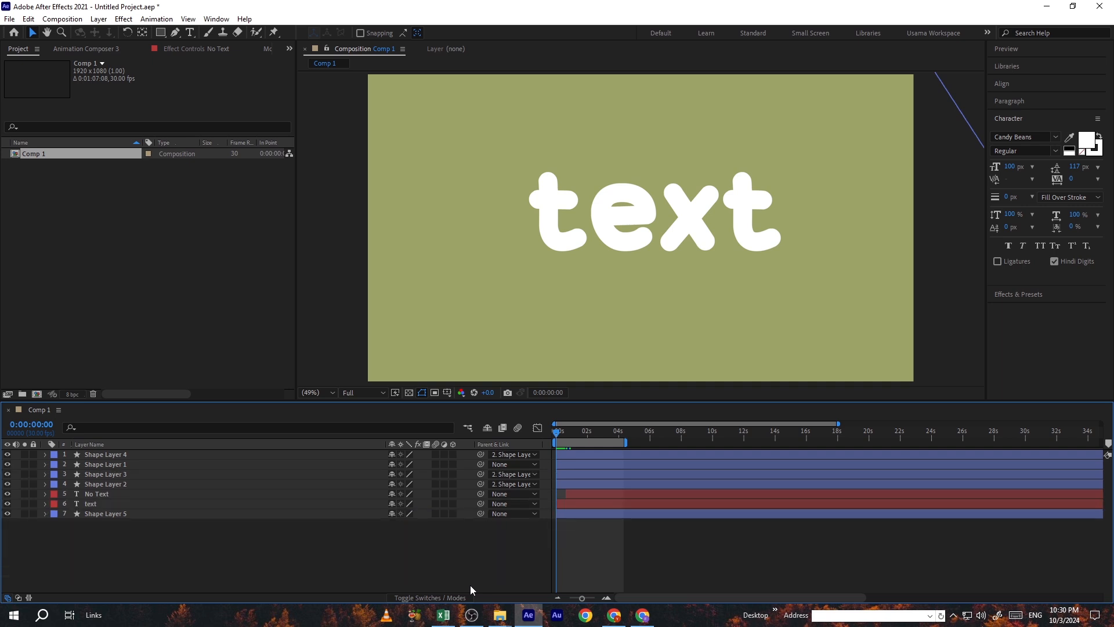
{"action": "key", "text": "space"}
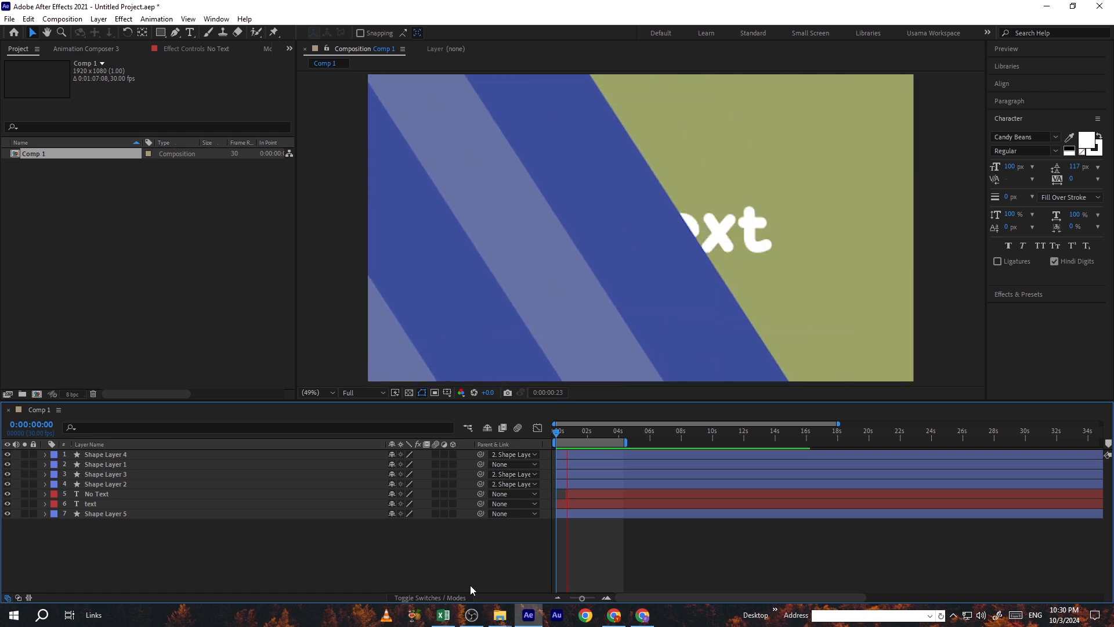